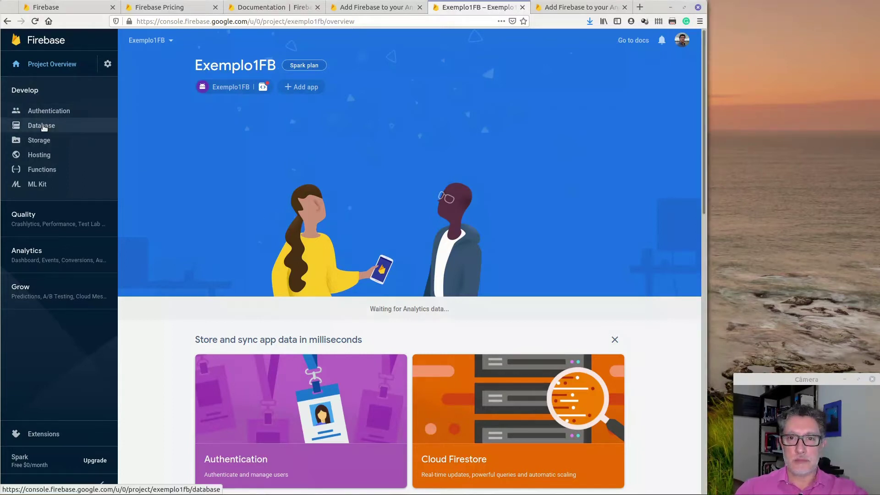
# Create a Realtime Database for the project in test mode and open its security rules.
pyautogui.click(42, 126)
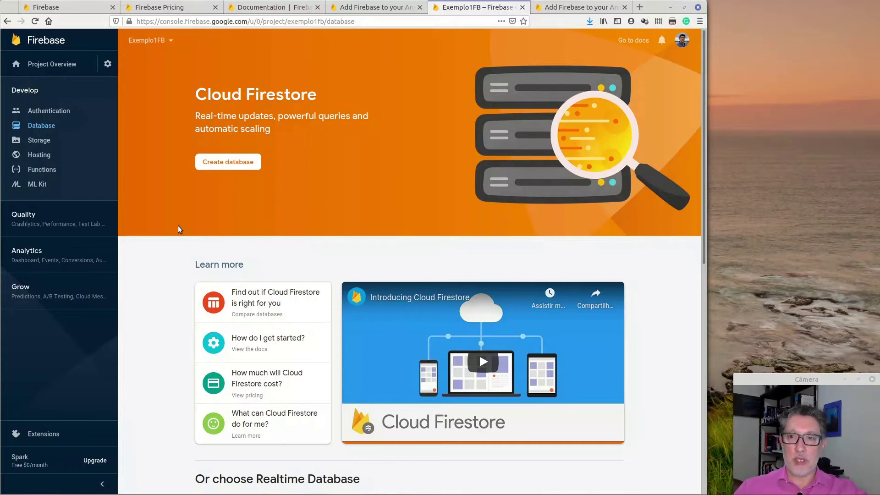
pyautogui.scroll(-10, 172, 238)
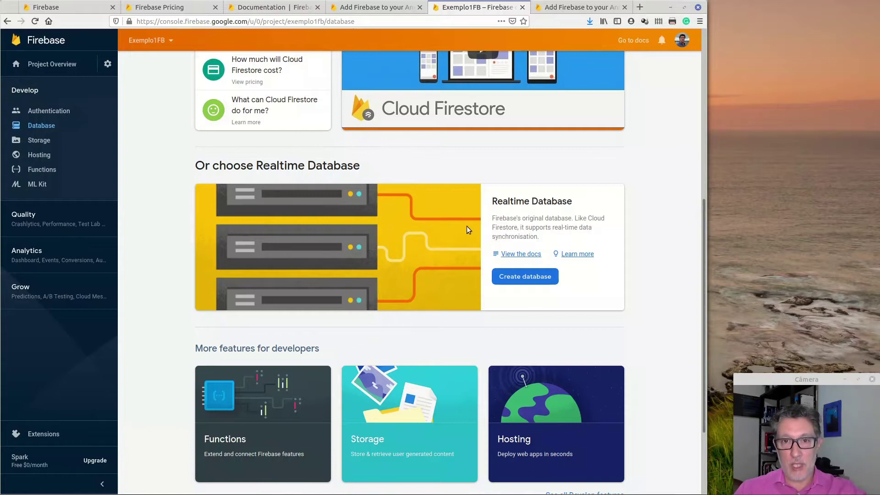
pyautogui.click(526, 278)
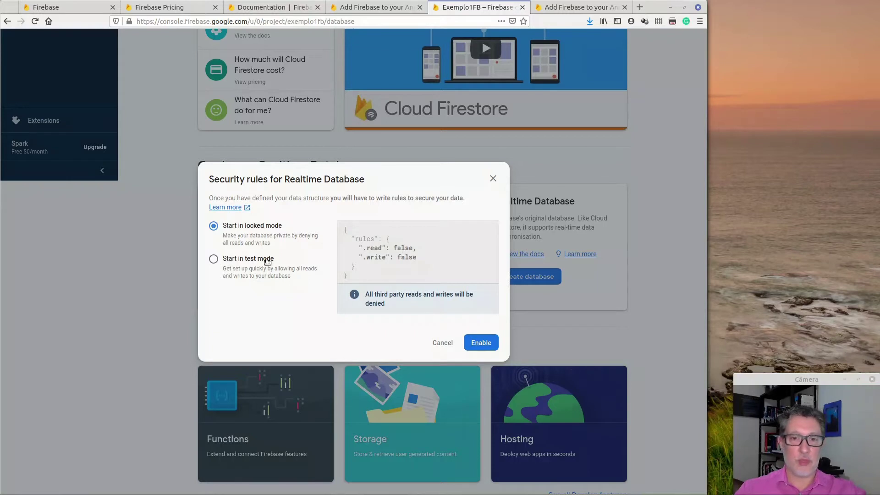
pyautogui.click(213, 259)
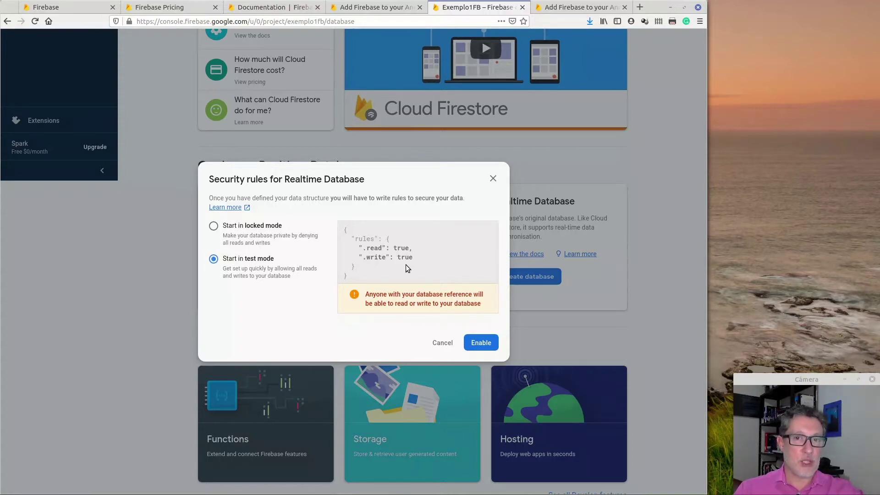
pyautogui.click(479, 341)
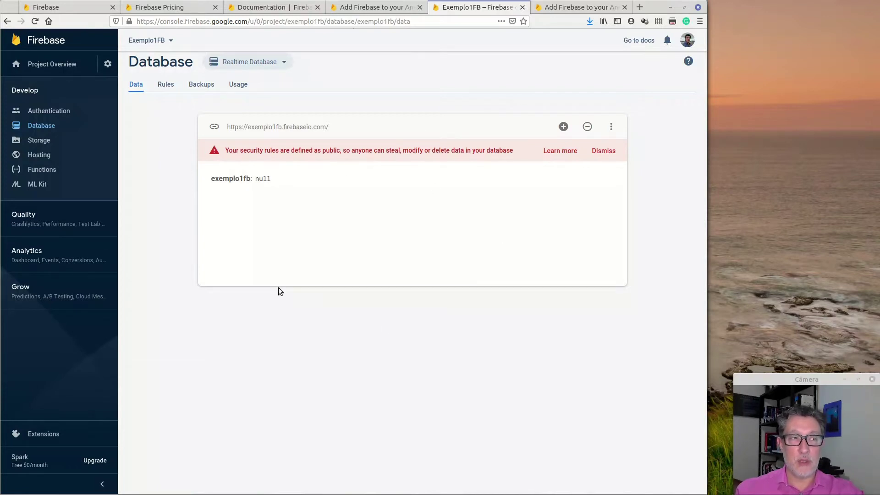
pyautogui.click(165, 86)
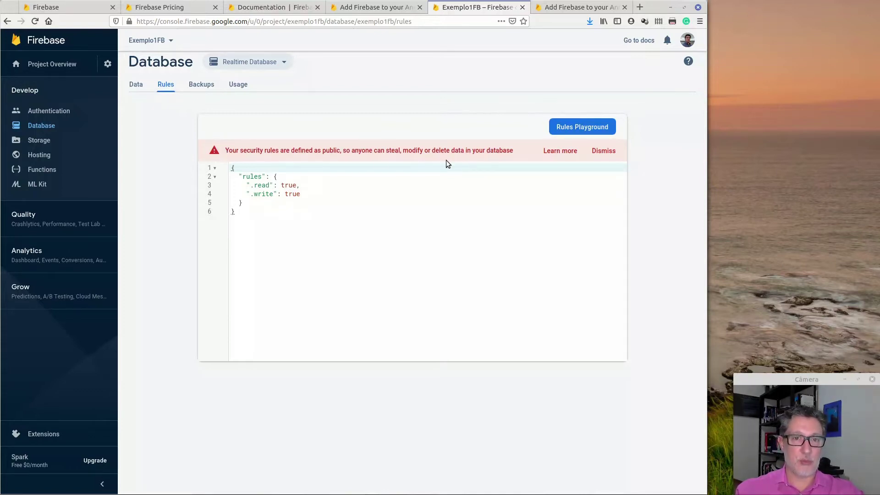
# Add a child named chave1 with the value "valor 1" to the root of the database's data tree.
pyautogui.click(133, 82)
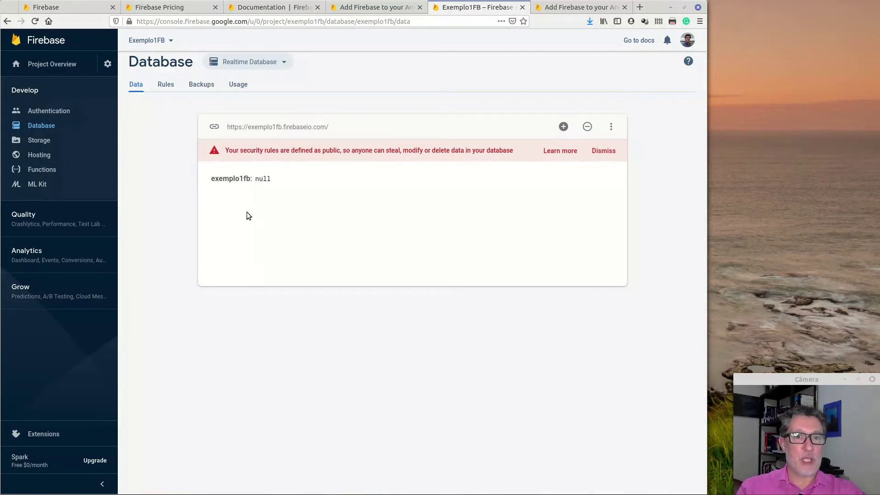
pyautogui.moveTo(281, 179)
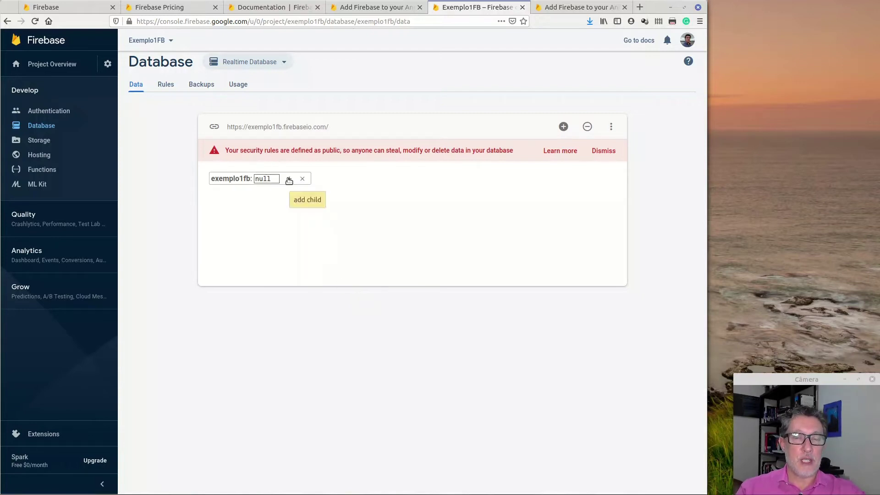
pyautogui.click(289, 180)
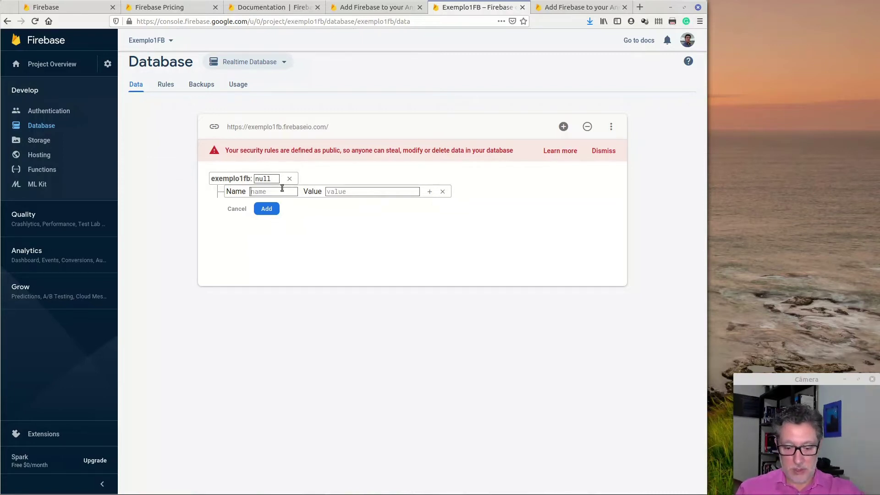
pyautogui.write('chave')
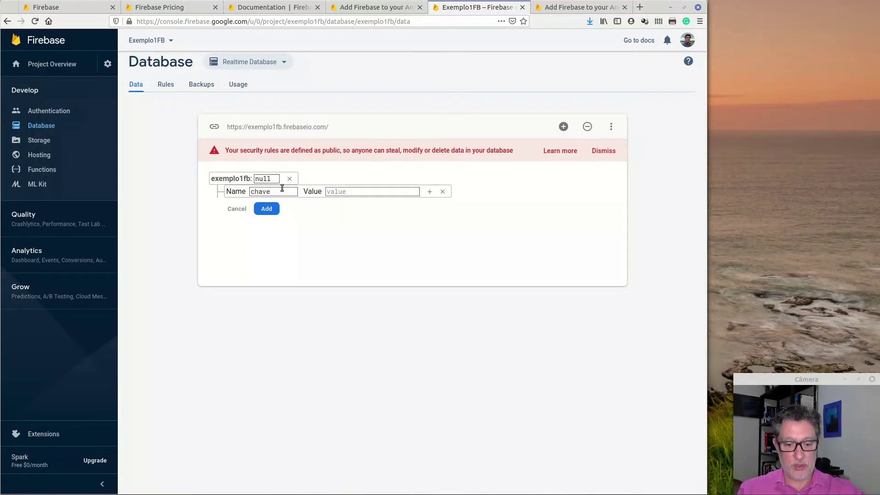
pyautogui.write('1')
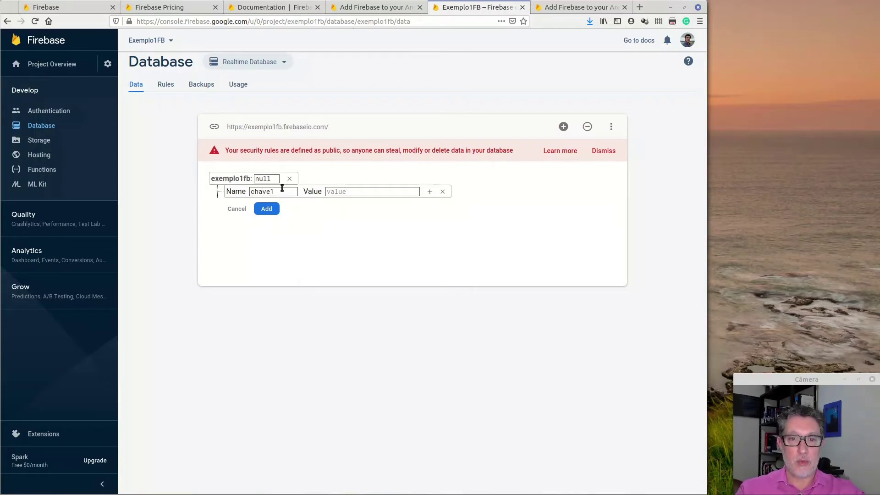
pyautogui.write('valor1')
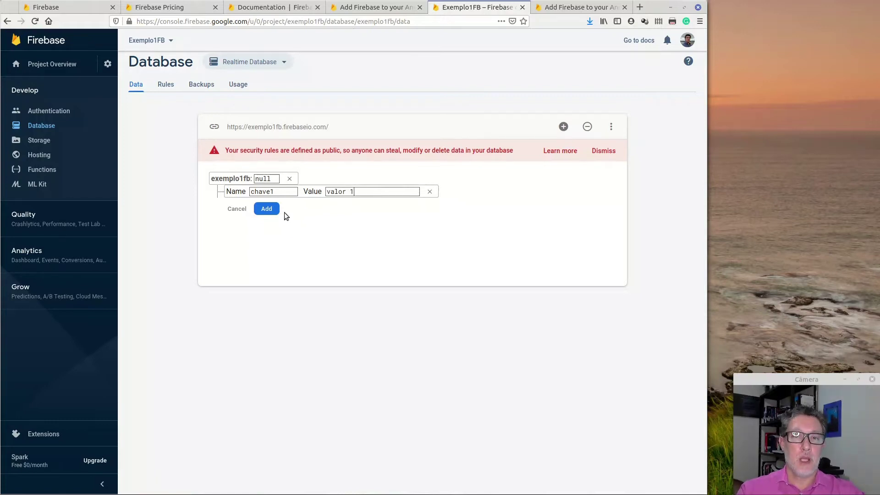
pyautogui.click(268, 209)
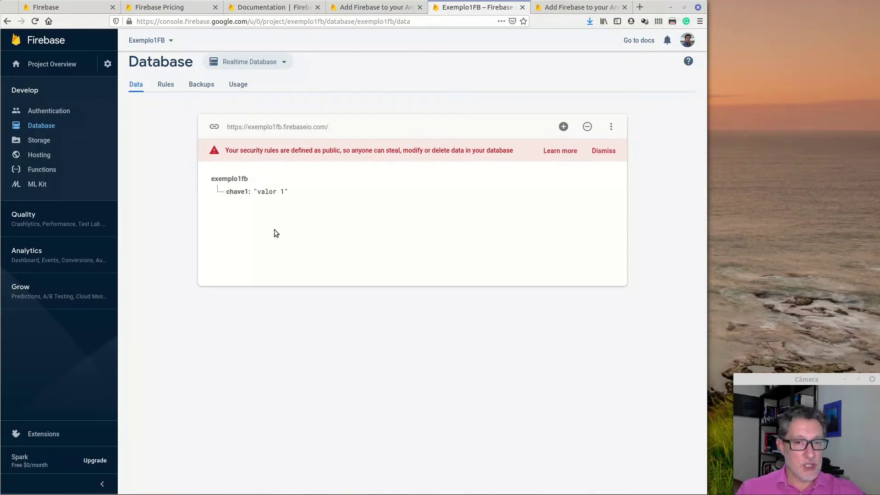
# Add a second child named chave2 with the value "valor 2" under the exemplo1fb root.
pyautogui.click(258, 179)
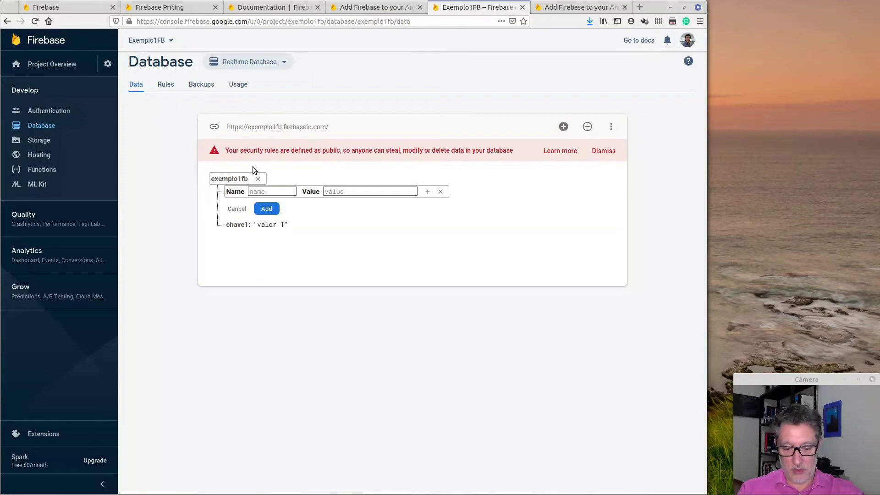
pyautogui.write('chave ')
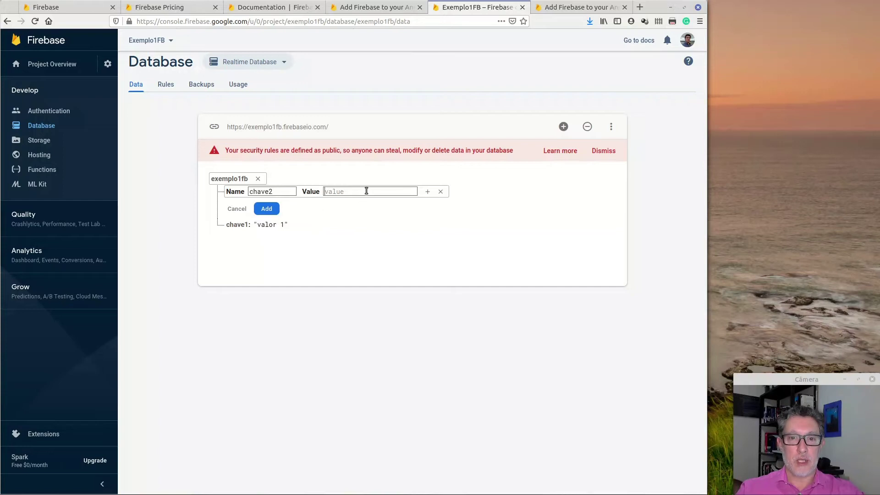
pyautogui.write('valor 2')
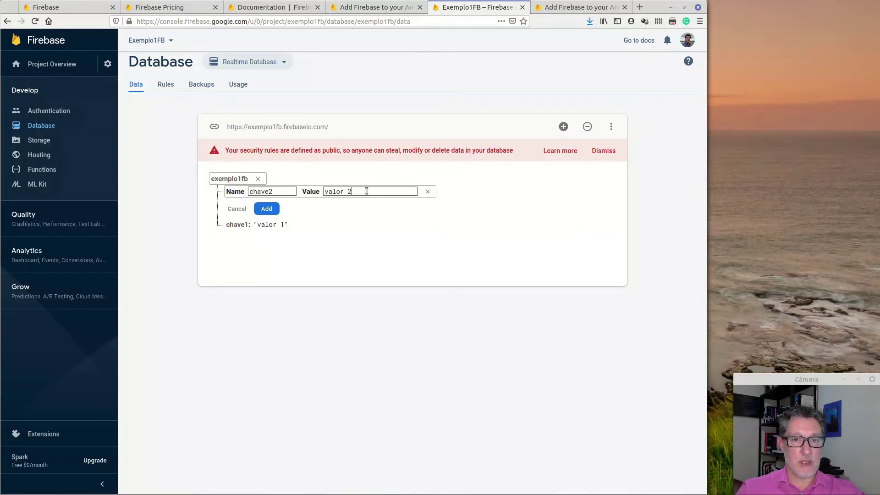
pyautogui.click(267, 208)
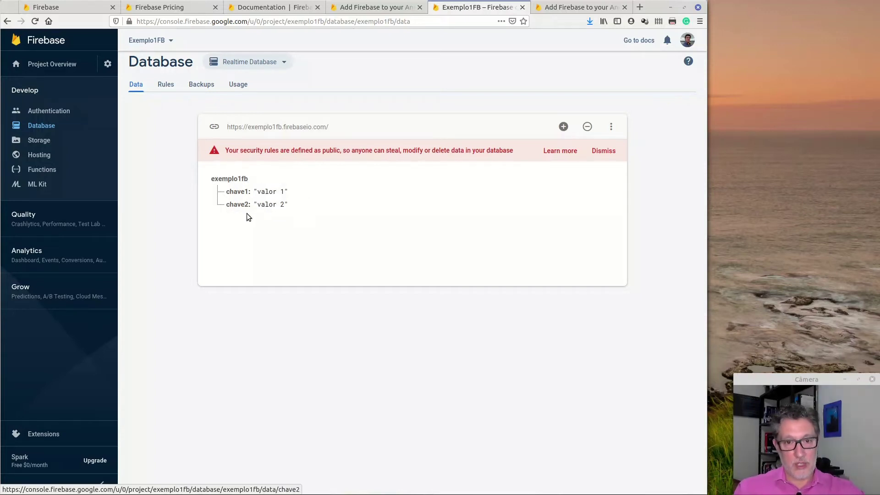
# Delete the chave2 entry from the database.
pyautogui.moveTo(245, 206)
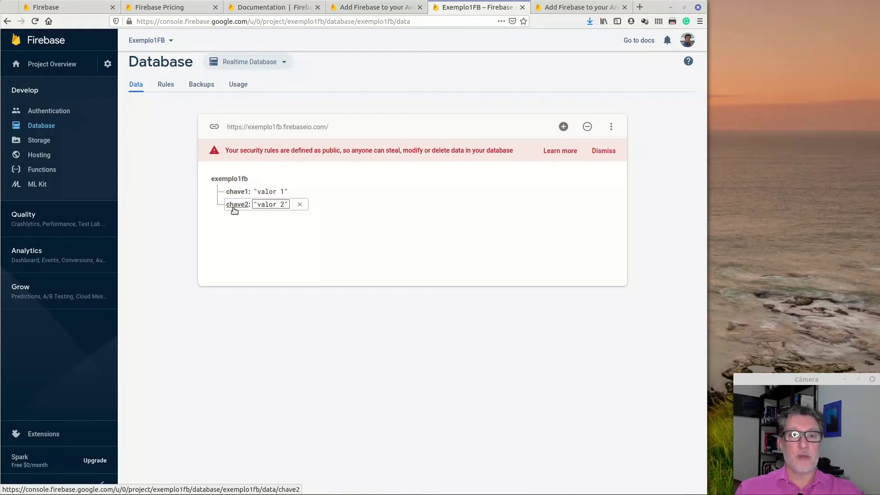
pyautogui.click(300, 205)
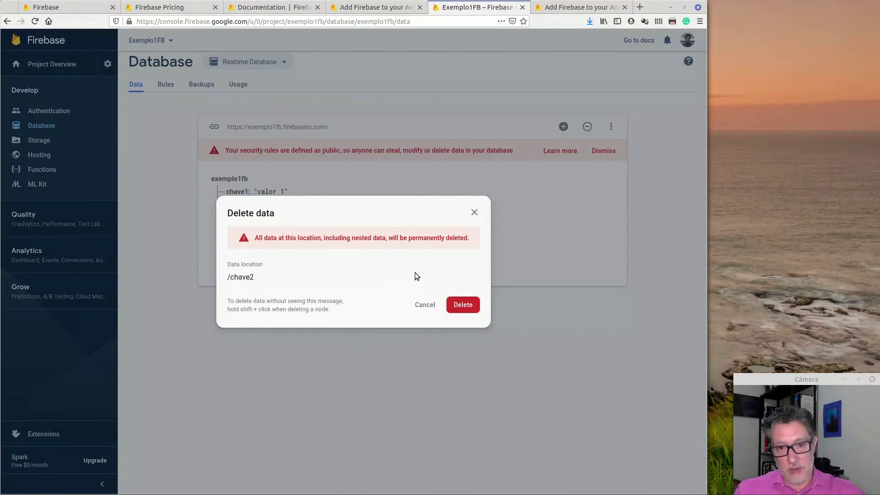
pyautogui.click(462, 304)
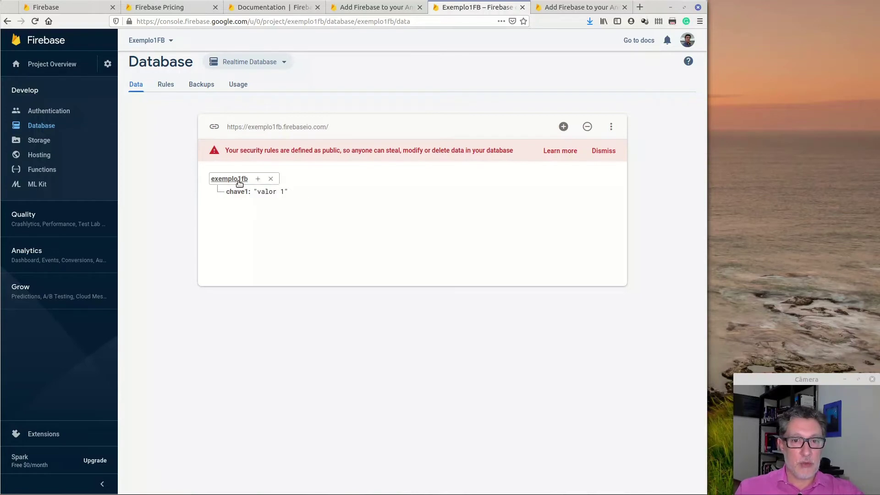
# Add an alunos node to the root, containing a child 1001 with a nome field that holds the student's full name.
pyautogui.click(258, 180)
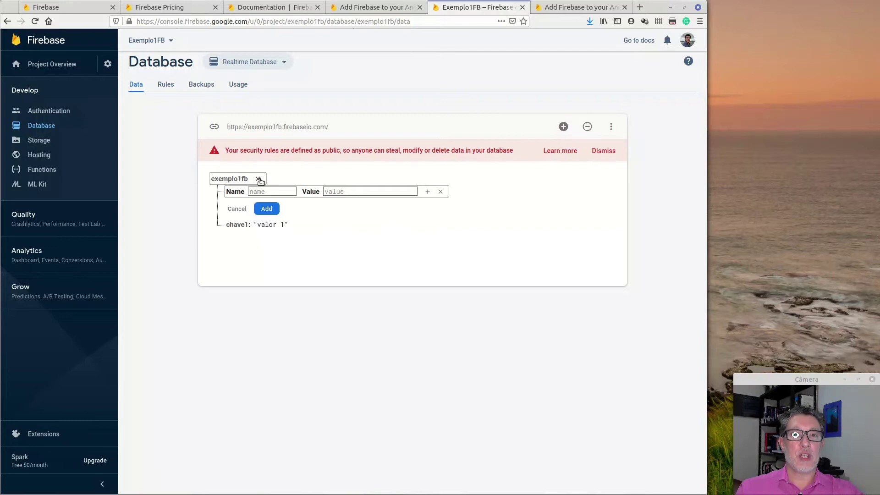
pyautogui.write('alunos')
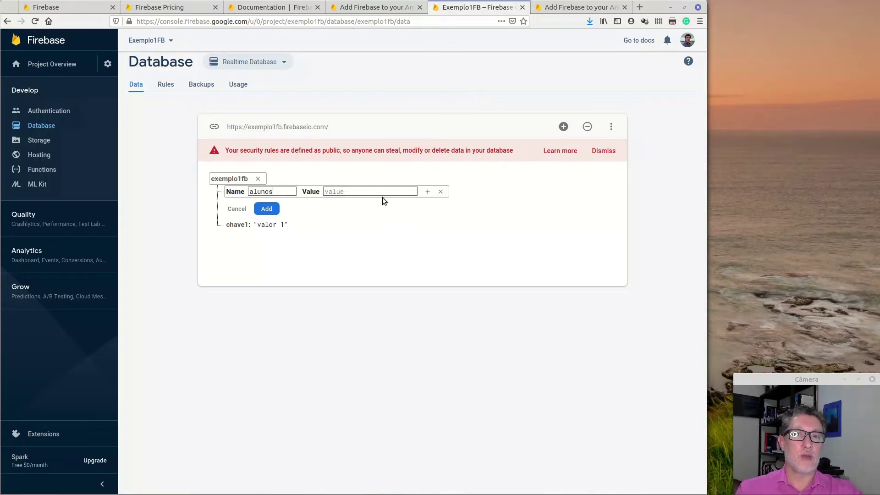
pyautogui.click(427, 193)
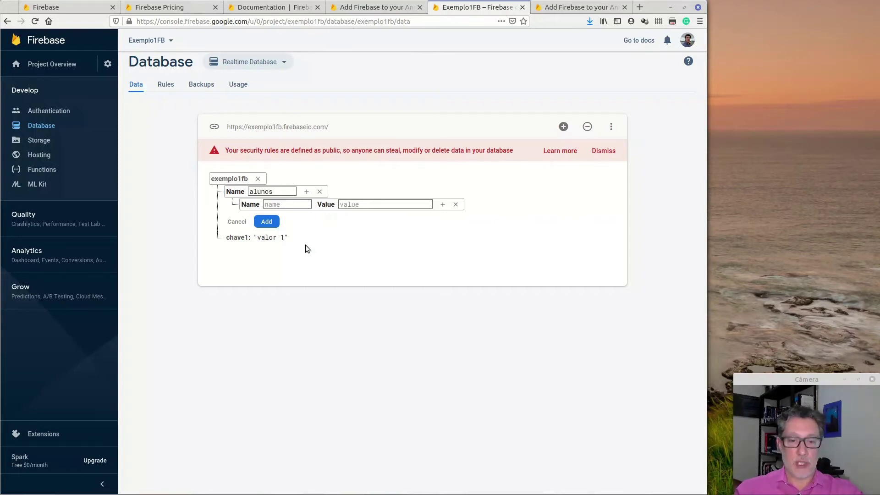
pyautogui.write('1001')
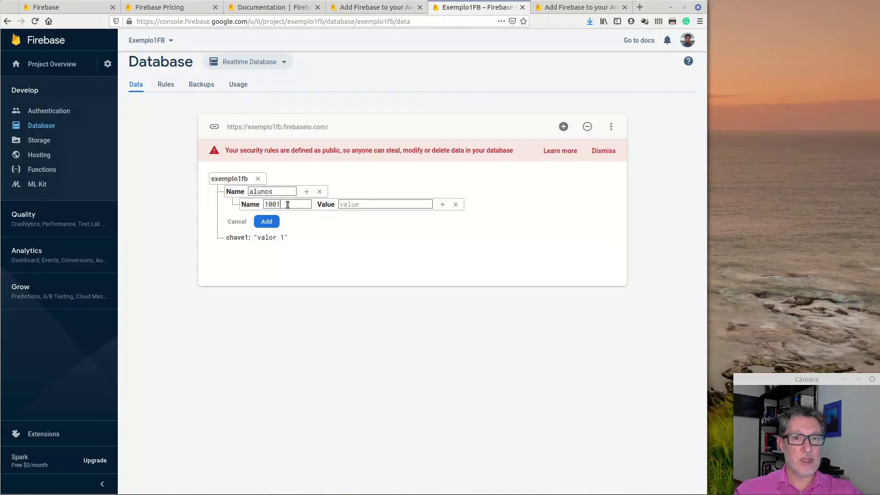
pyautogui.click(441, 205)
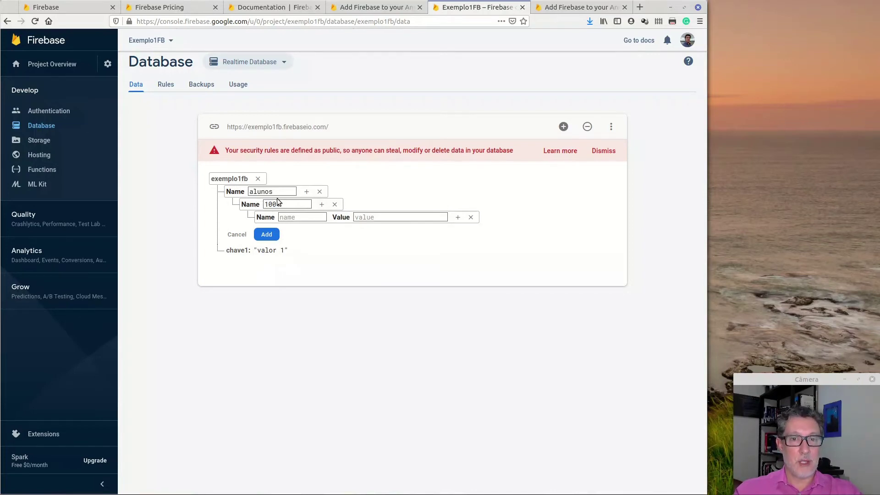
pyautogui.click(277, 218)
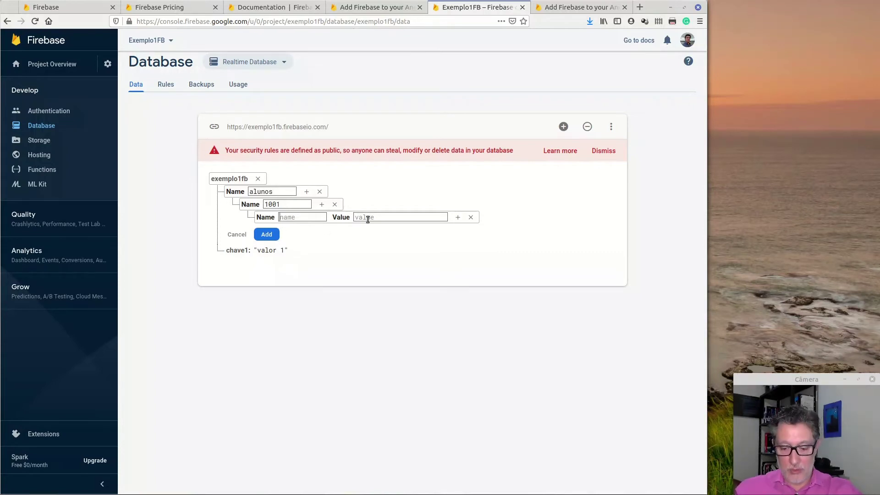
pyautogui.write('nome')
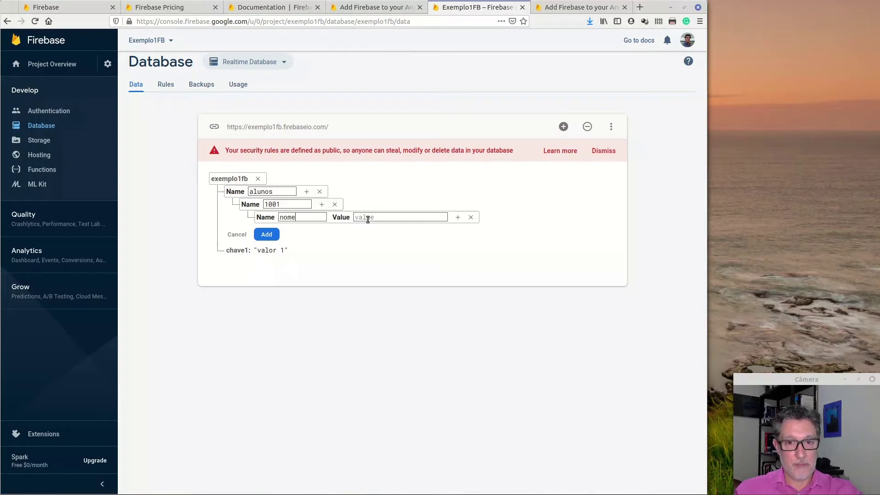
pyautogui.write('Fulano de Tal')
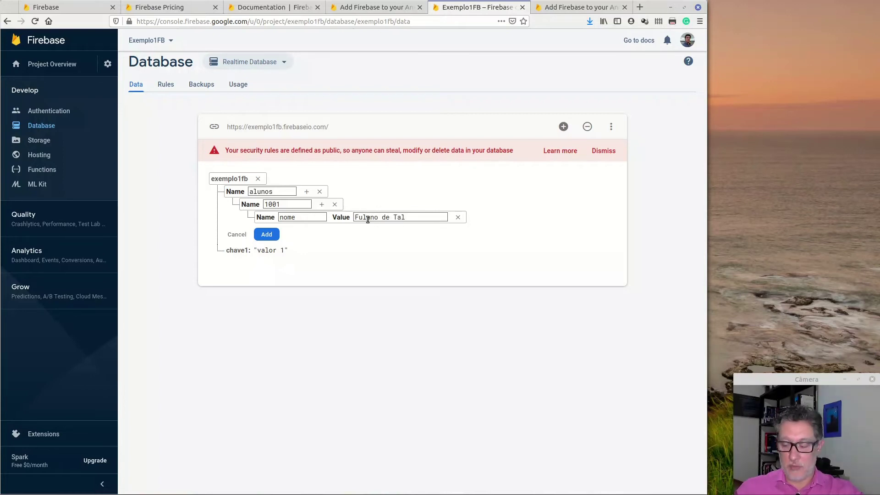
pyautogui.press('Return')
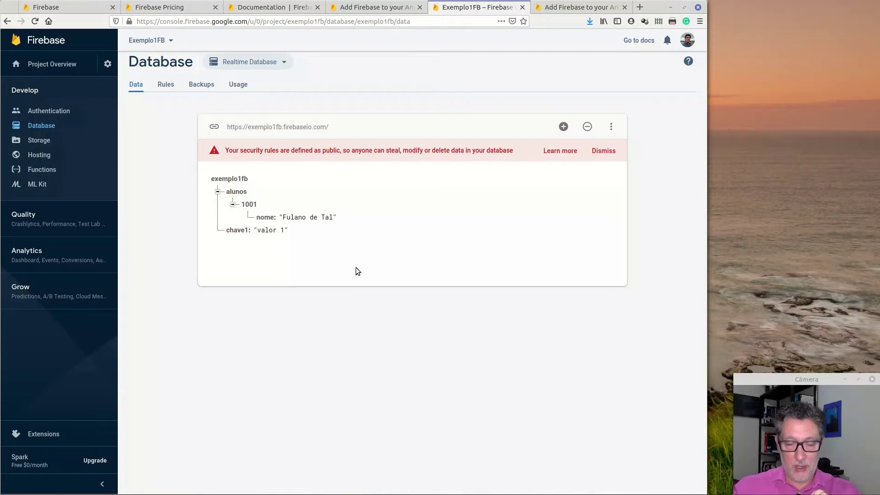
# Add a curso field with the value "Esp Sistemas Moveis" to student 1001.
pyautogui.moveTo(227, 185)
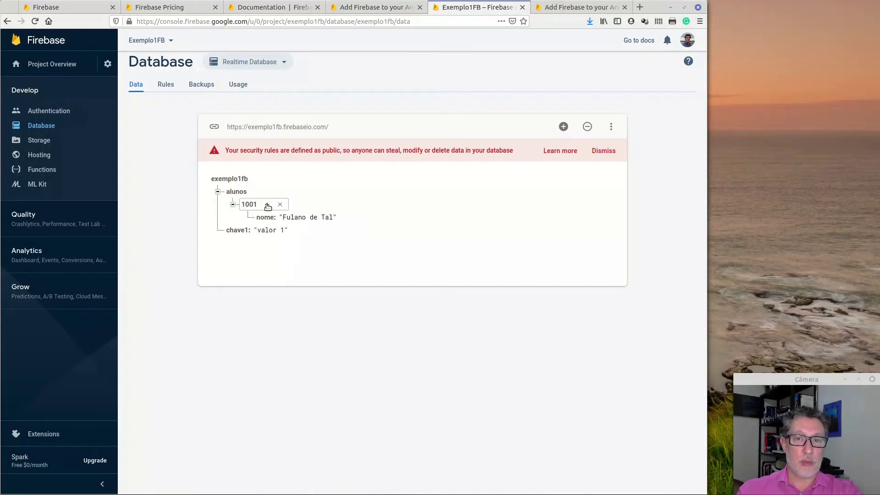
pyautogui.click(267, 205)
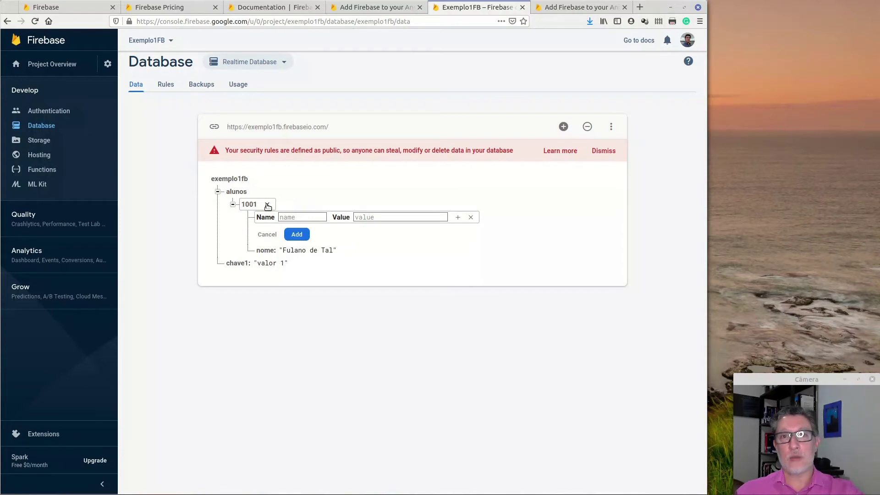
pyautogui.write('curso')
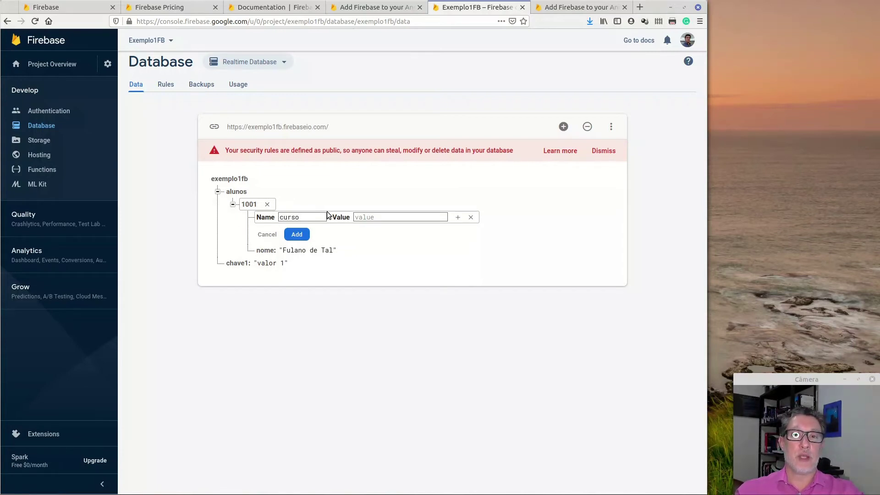
pyautogui.click(362, 218)
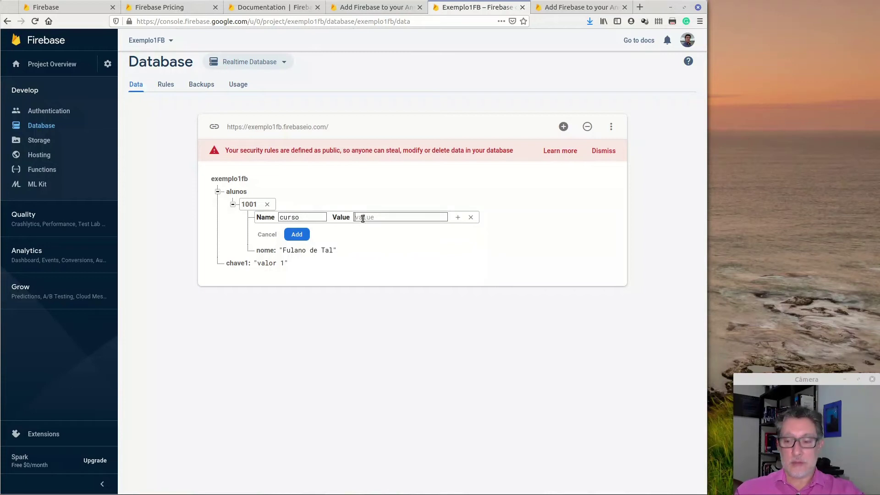
pyautogui.write('R')
pyautogui.press('BackSpace')
pyautogui.write('Es')
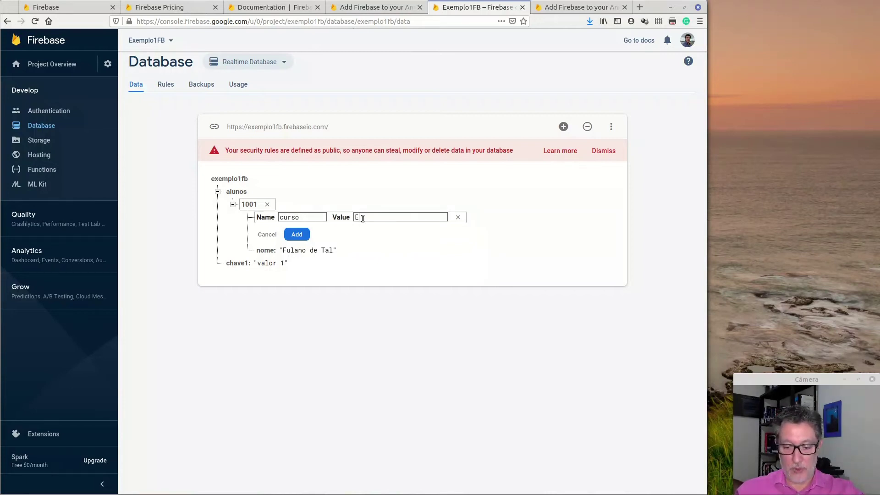
pyautogui.write('p Sis')
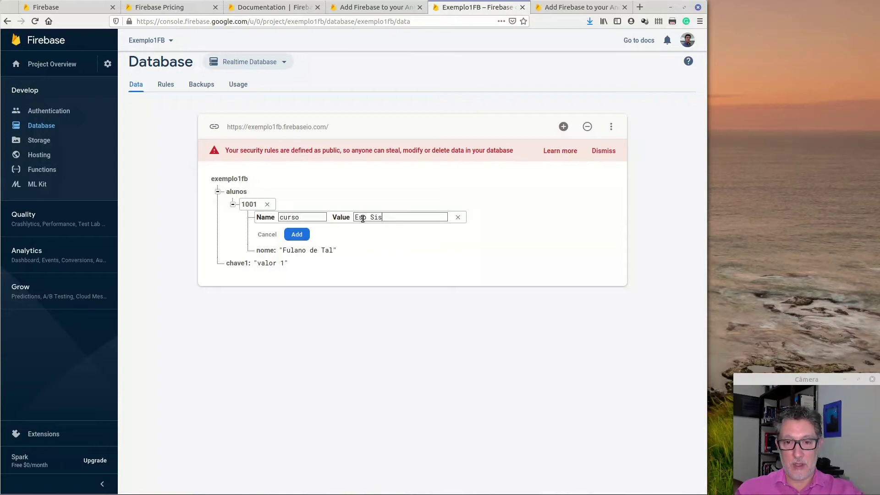
pyautogui.write('temas Moveis')
pyautogui.press('Return')
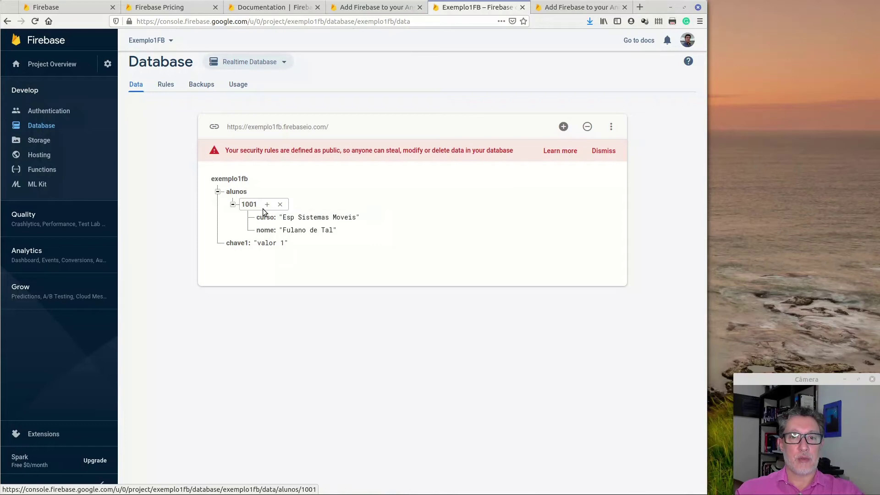
# Add an idade field with the value 25 to student 1001.
pyautogui.click(267, 206)
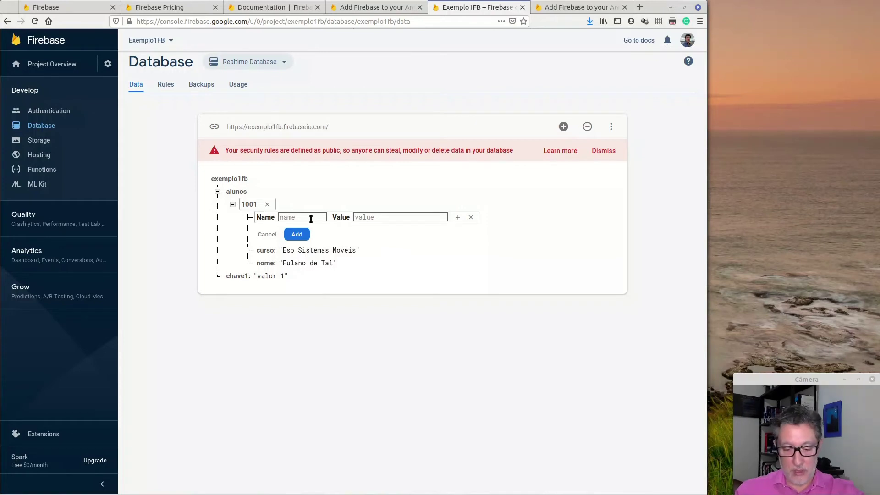
pyautogui.write('idade')
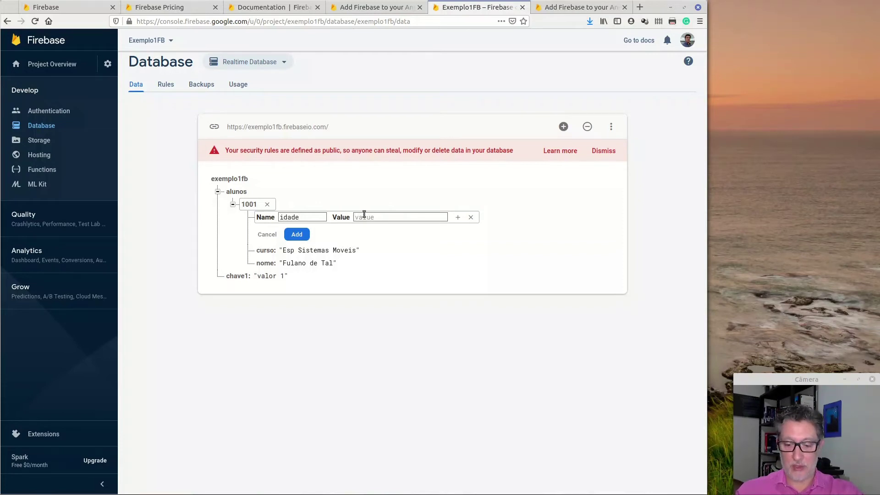
pyautogui.write('25')
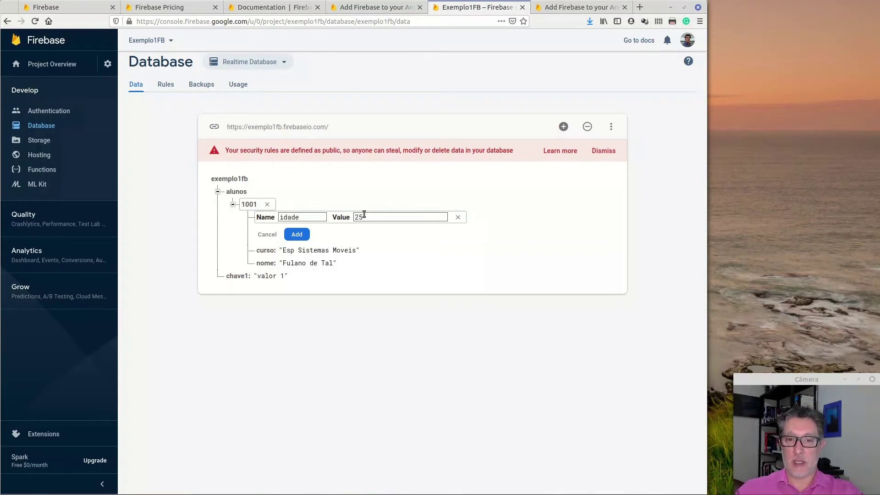
pyautogui.click(300, 234)
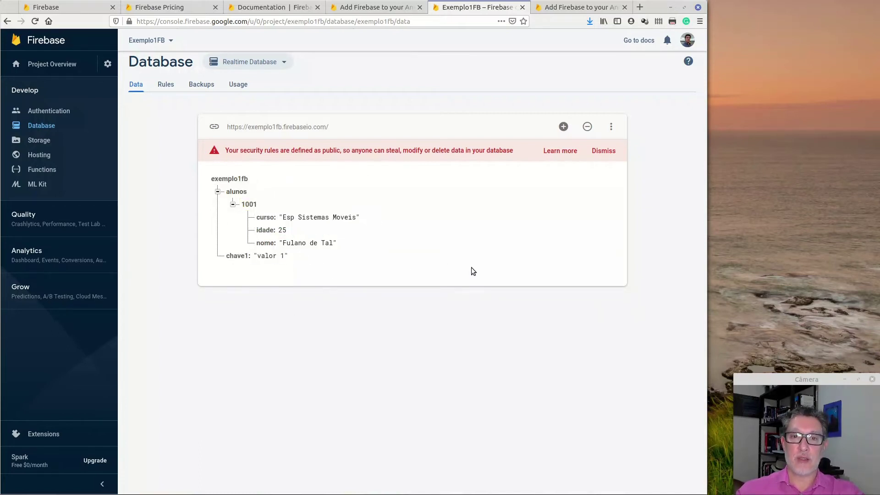
# Create a child 1002 under alunos with a nested nome field and enter the student's full name as its value.
pyautogui.moveTo(257, 206)
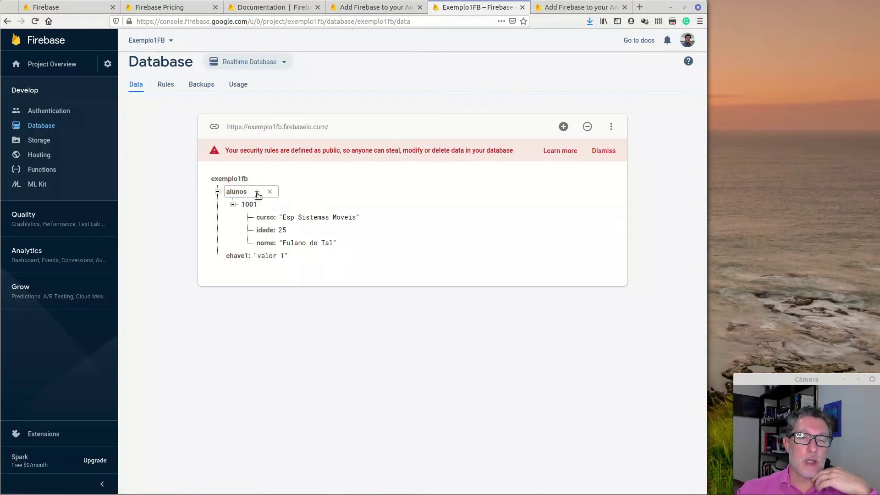
pyautogui.click(257, 193)
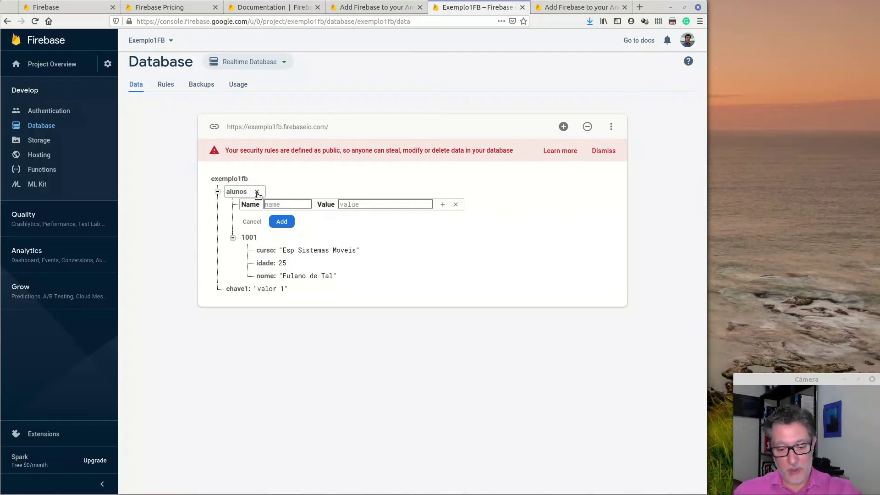
pyautogui.write('1002')
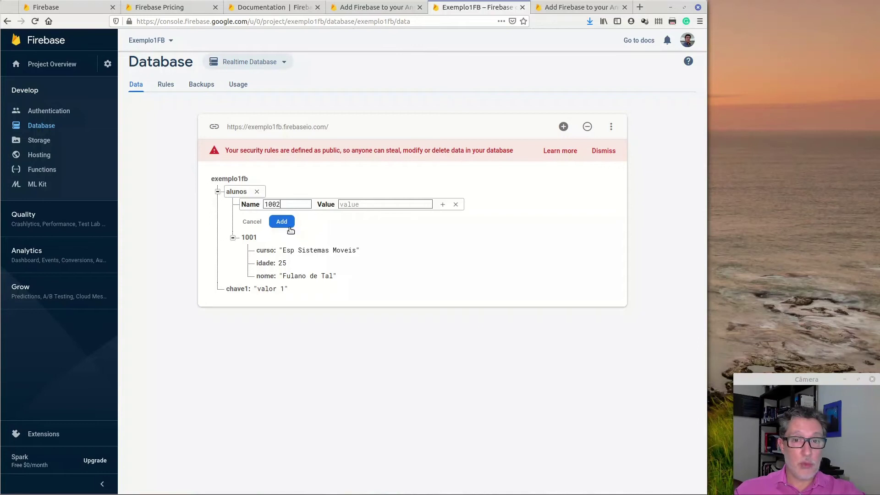
pyautogui.click(442, 204)
pyautogui.write('nome')
pyautogui.click(417, 218)
pyautogui.write('Ci')
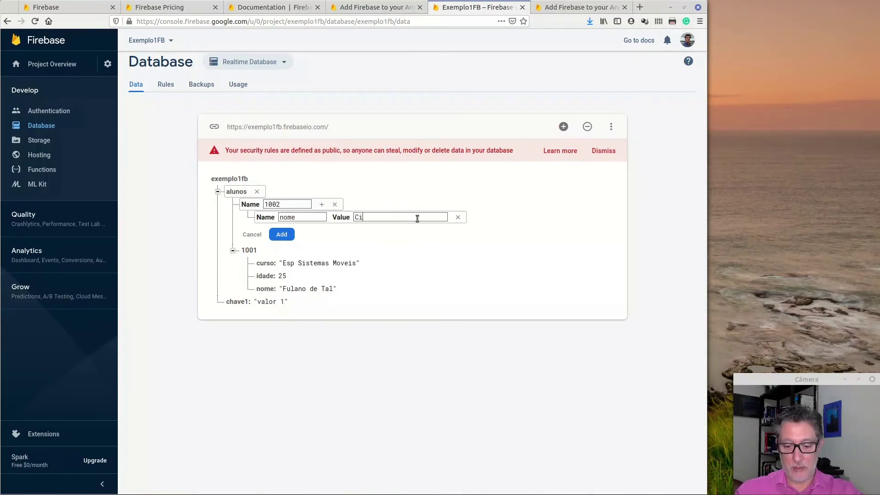
pyautogui.write('clano de Tal')
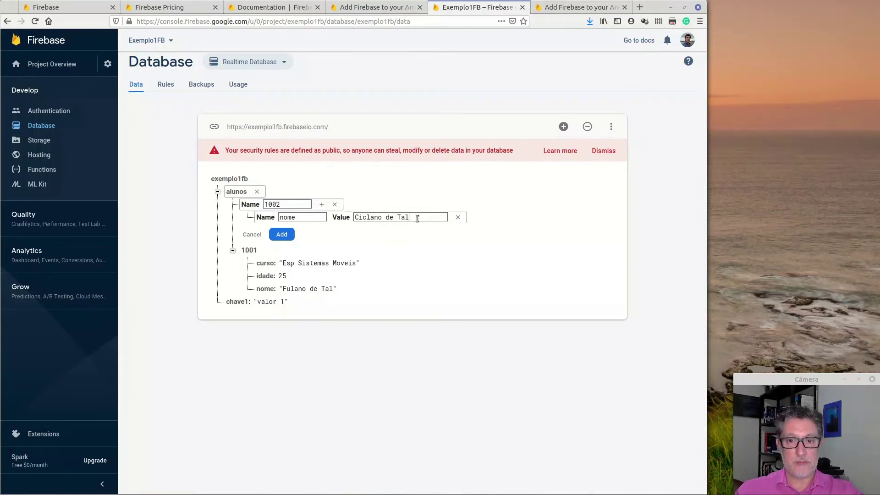
# Include an idade field with the value 35 in the new 1002 record.
pyautogui.click(323, 205)
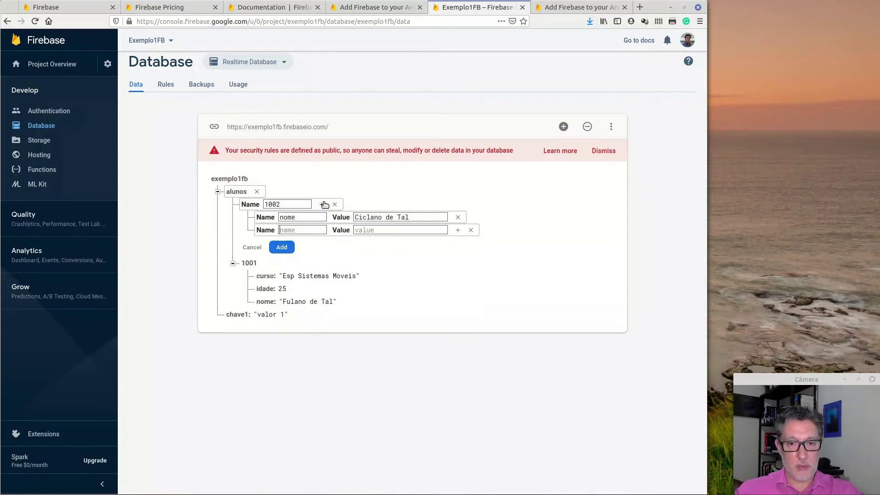
pyautogui.write('idade')
pyautogui.press('Tab')
pyautogui.write('35')
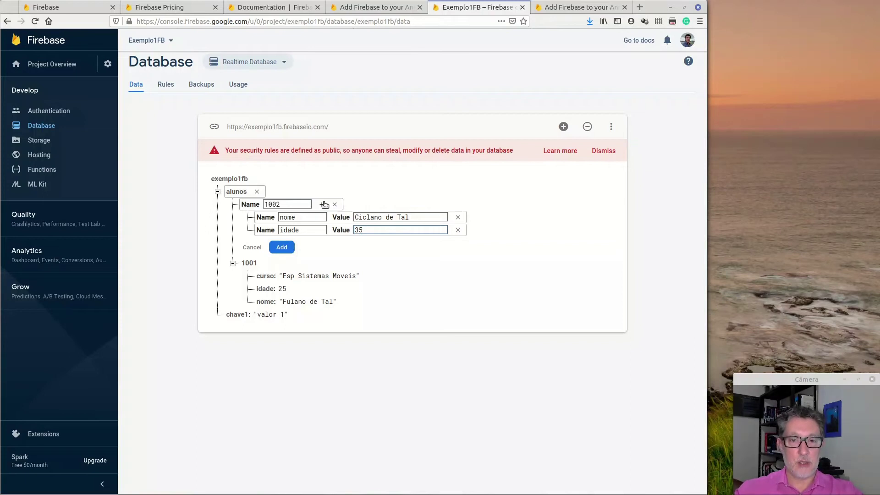
# Include a curso field with the value "Engenharia da Computacao" in the 1002 record and save the record to the database.
pyautogui.click(323, 205)
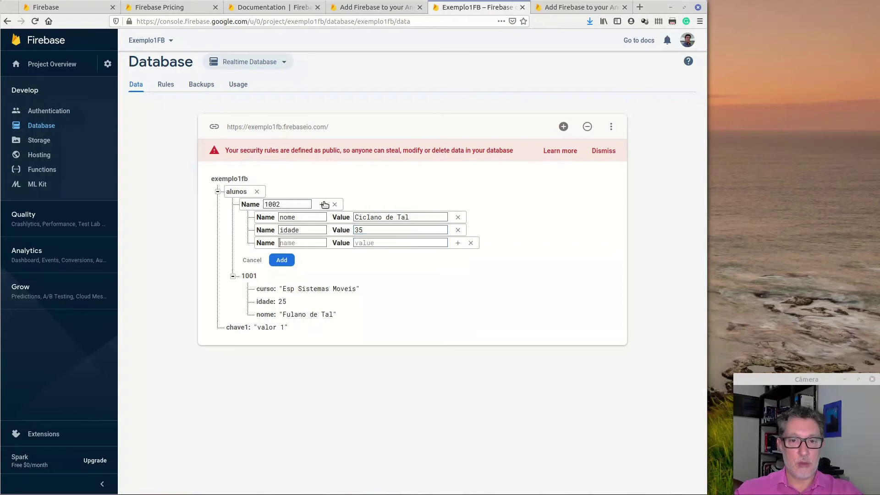
pyautogui.write('curso')
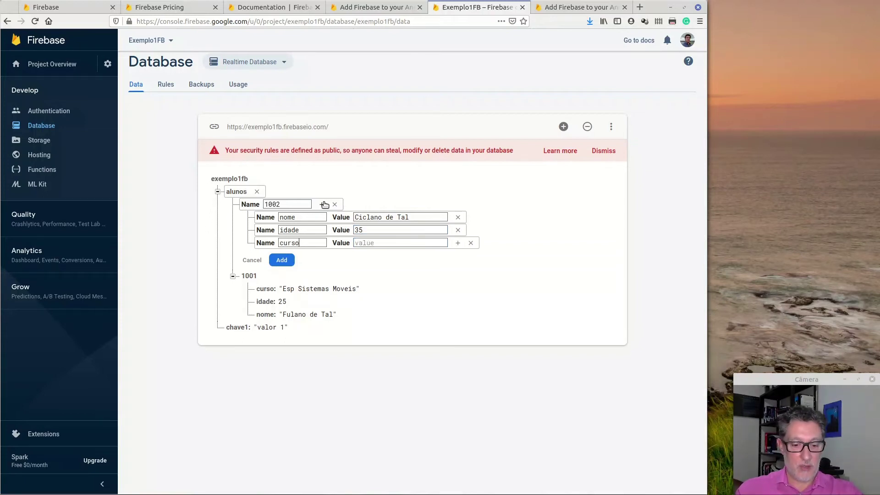
pyautogui.press('Tab')
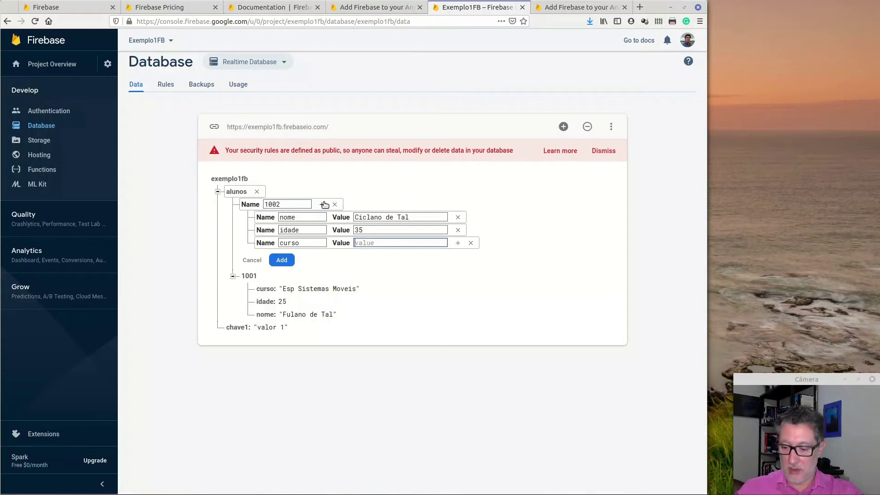
pyautogui.write('Engenha')
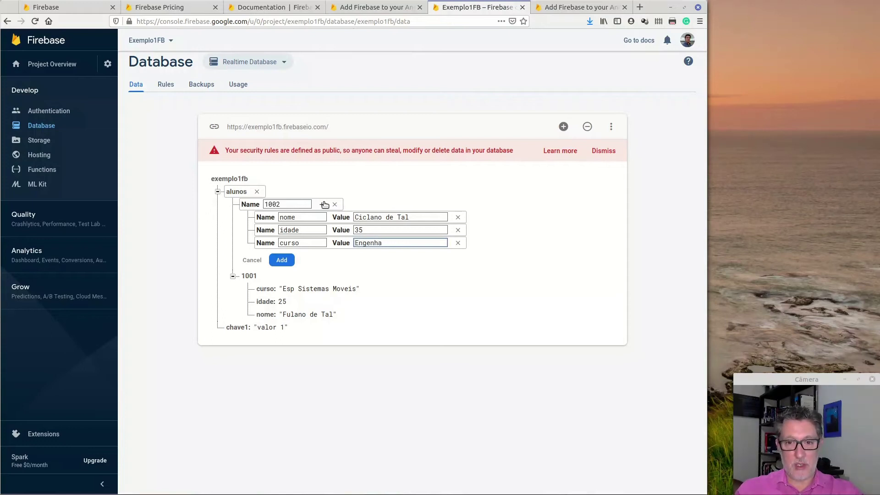
pyautogui.write('ria da Comput')
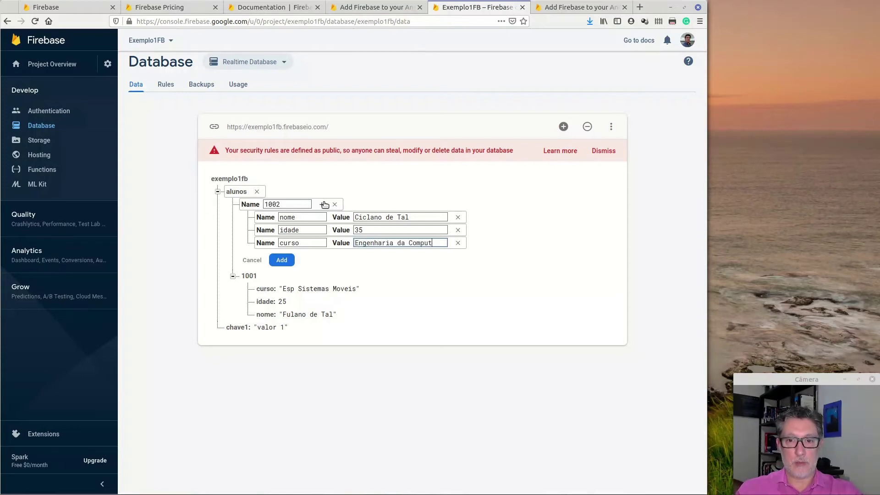
pyautogui.write('acao')
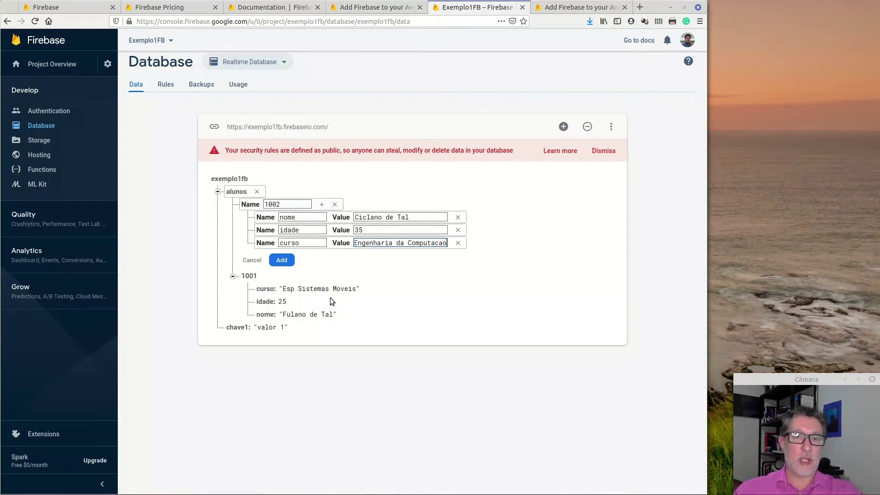
pyautogui.click(278, 261)
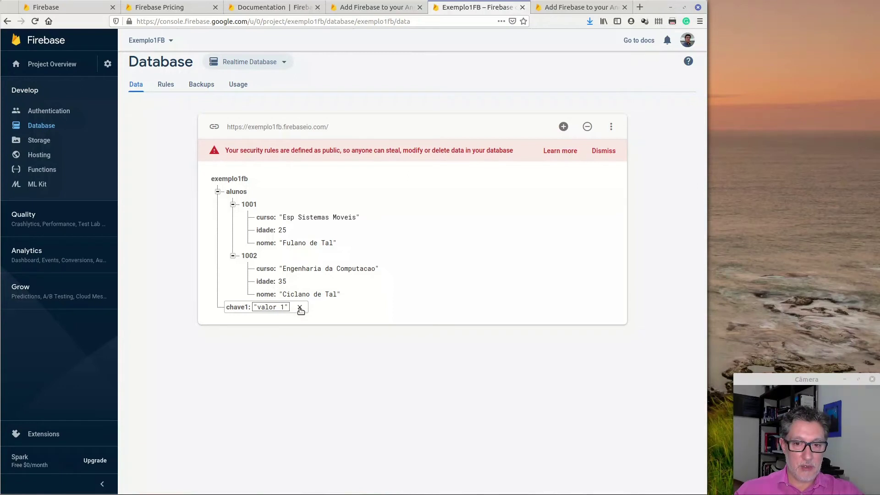
# Delete the chave1 entry from the database.
pyautogui.click(300, 308)
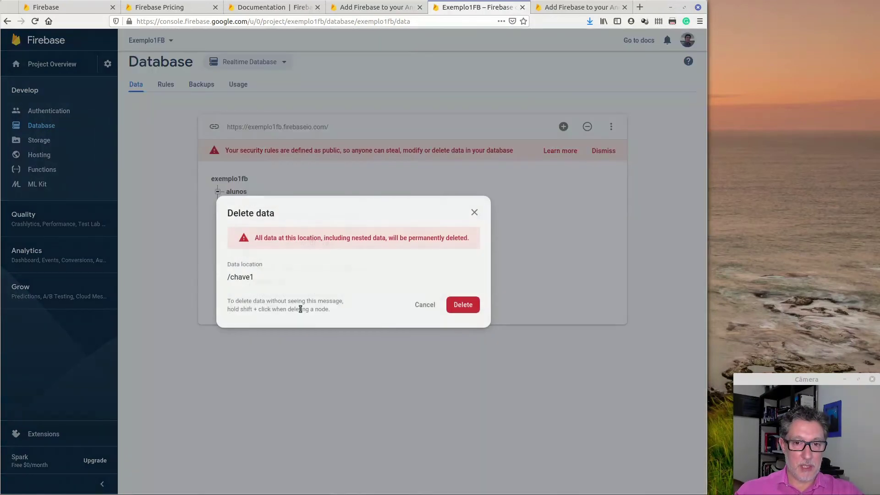
pyautogui.click(462, 304)
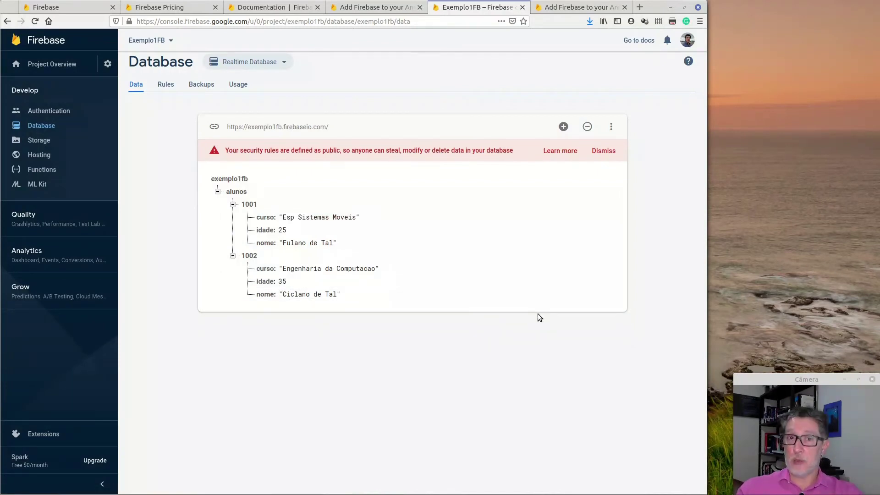
# Start a new disciplinas node at the database root with a nested child named IF30A.
pyautogui.moveTo(240, 182)
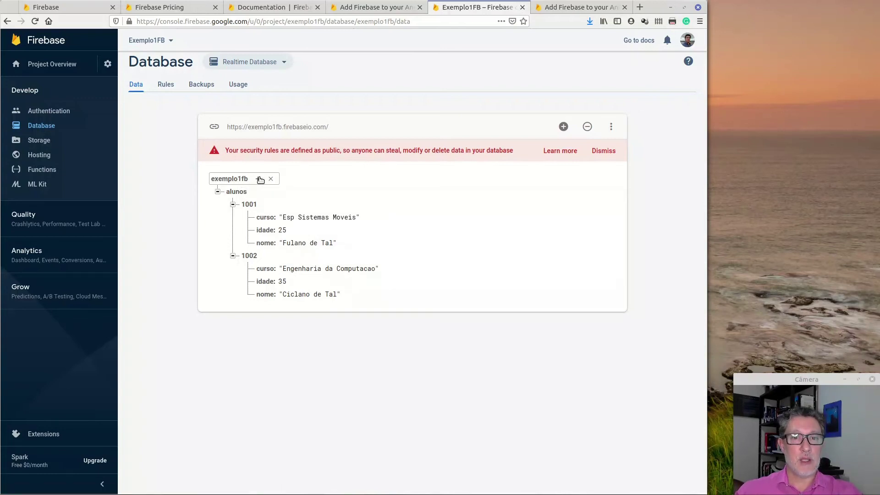
pyautogui.click(259, 180)
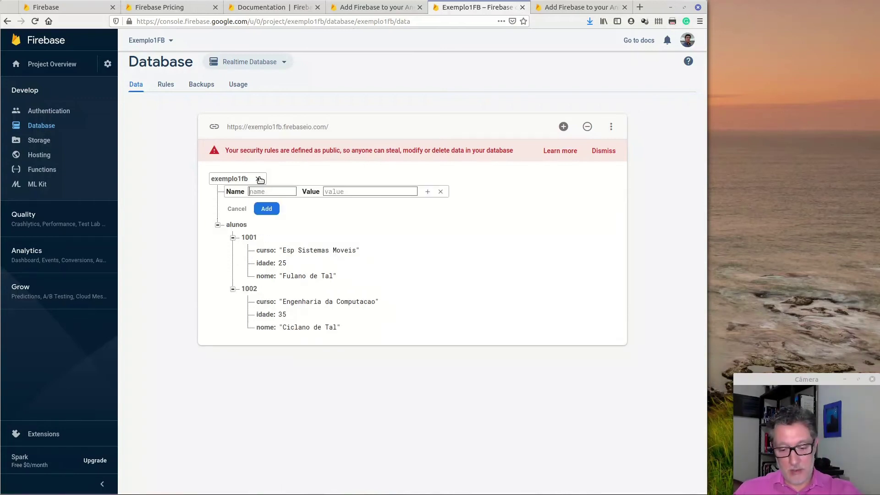
pyautogui.write('disci')
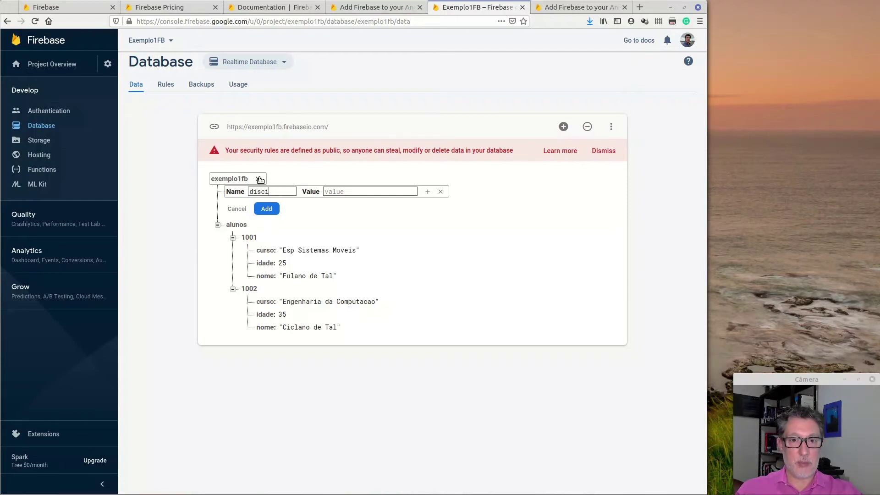
pyautogui.write('plinas')
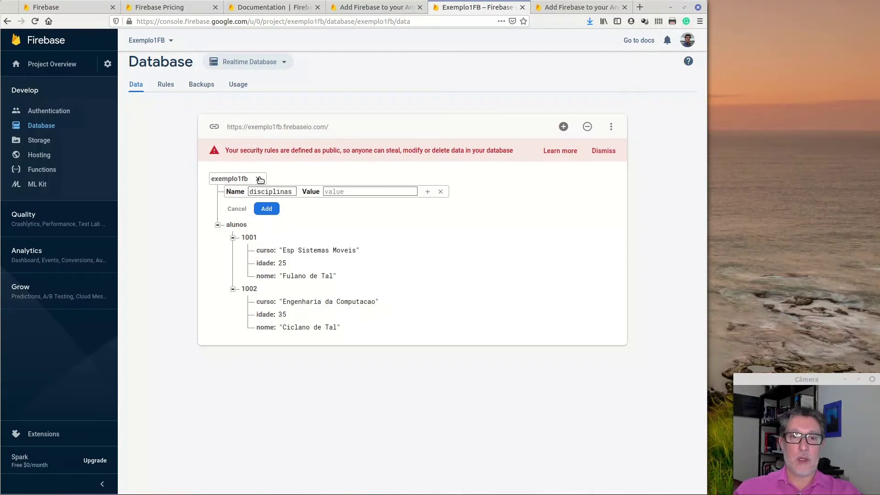
pyautogui.click(428, 192)
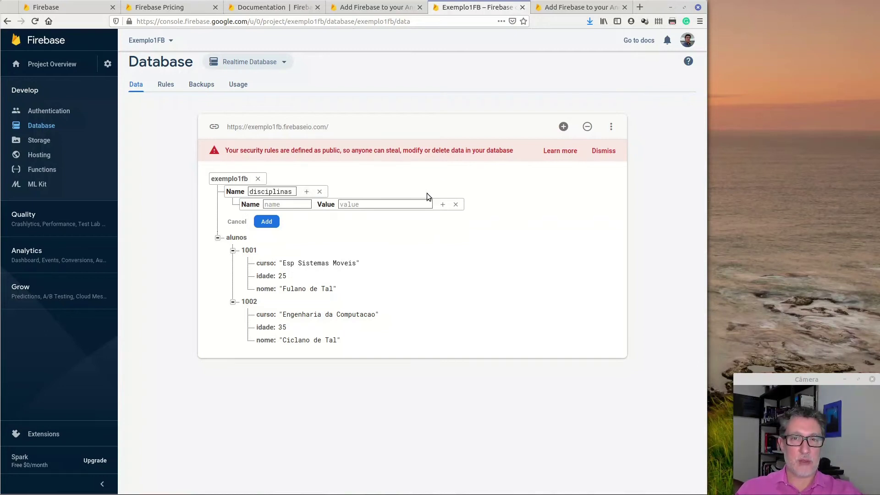
pyautogui.write('IF30A')
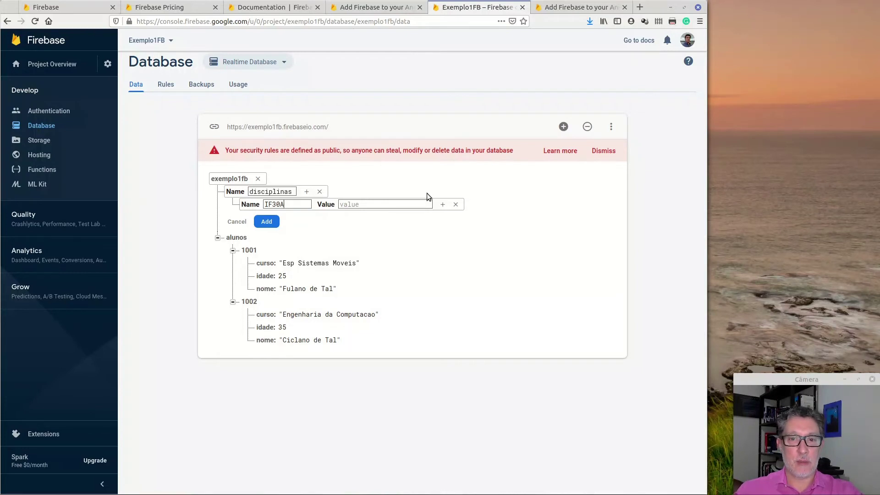
# Nest a titulo field with the value "Sistemas Operacionais I" inside the IF30A record.
pyautogui.click(442, 204)
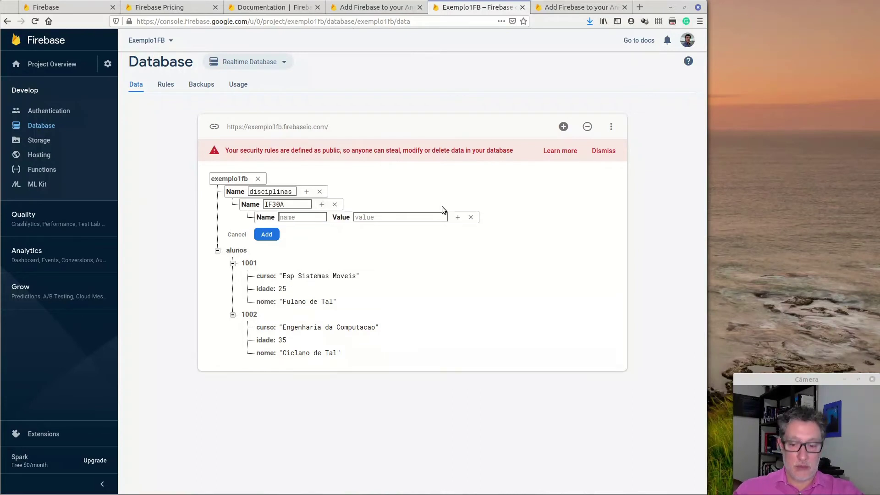
pyautogui.write('no')
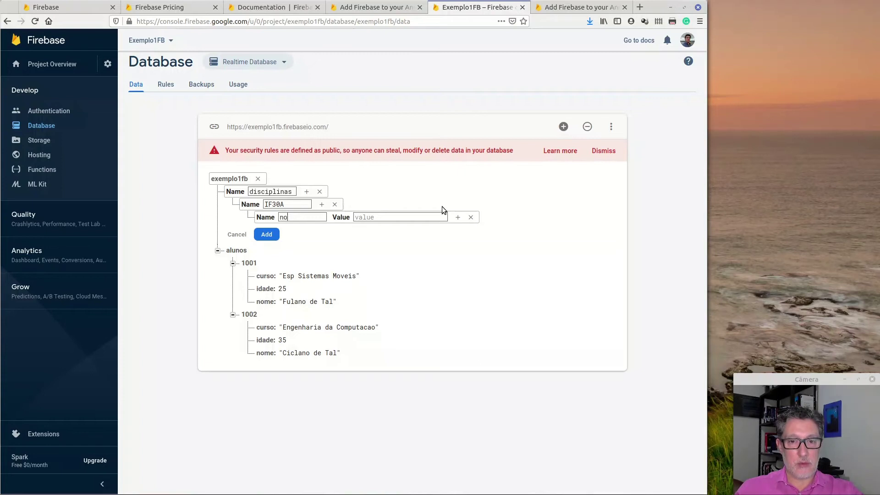
pyautogui.press('BackSpace')
pyautogui.press('BackSpace')
pyautogui.write('titulo')
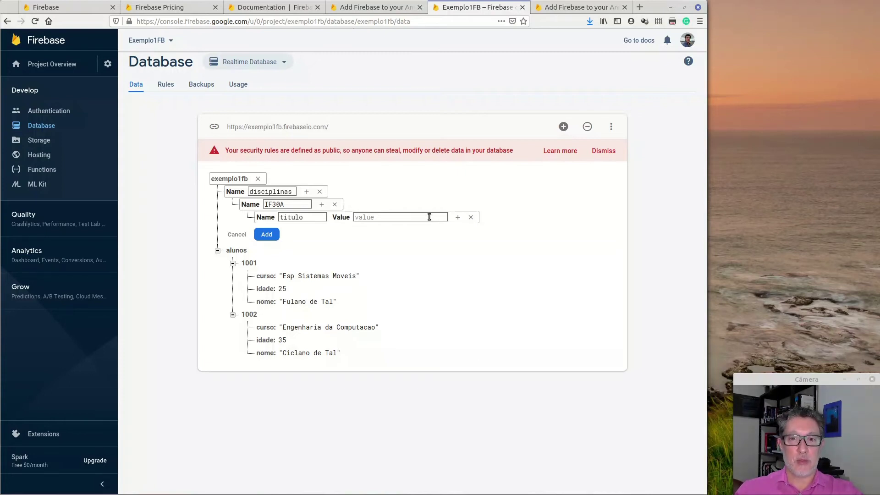
pyautogui.write('Sistemas ')
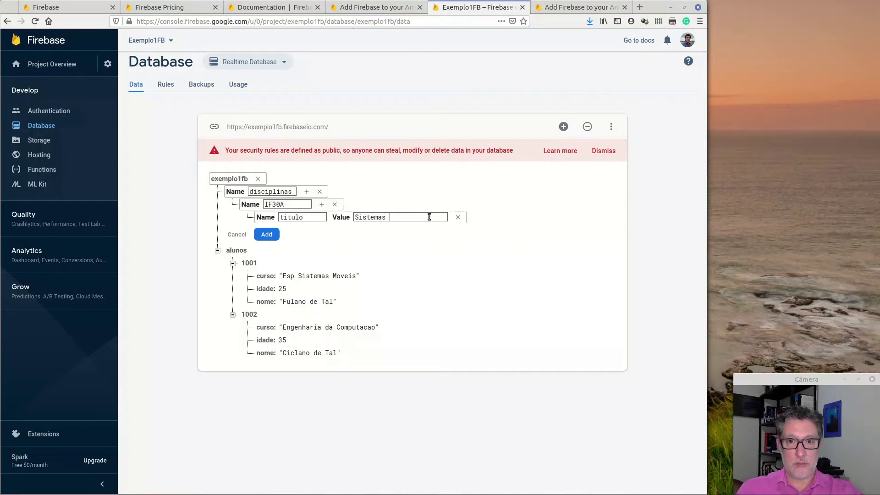
pyautogui.write('Operacionalis I')
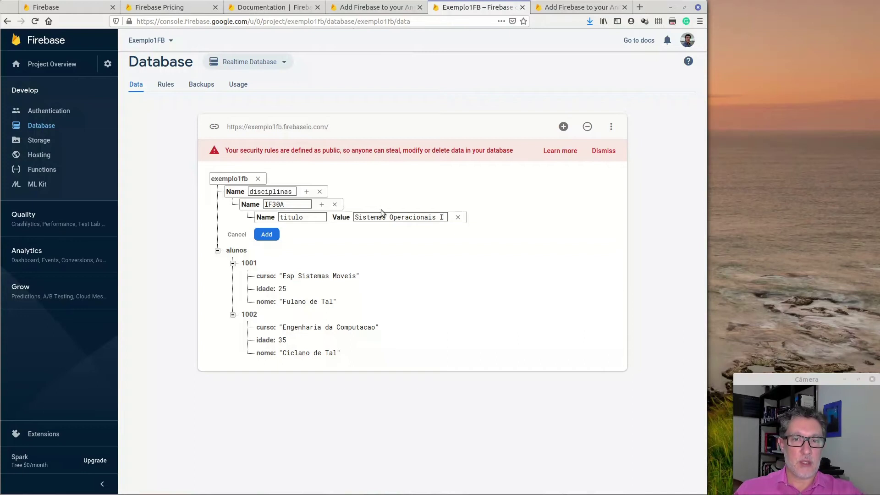
# Include a carga field with the value 64 in the IF30A record and save the disciplinas node to the database.
pyautogui.click(322, 204)
pyautogui.write('carga')
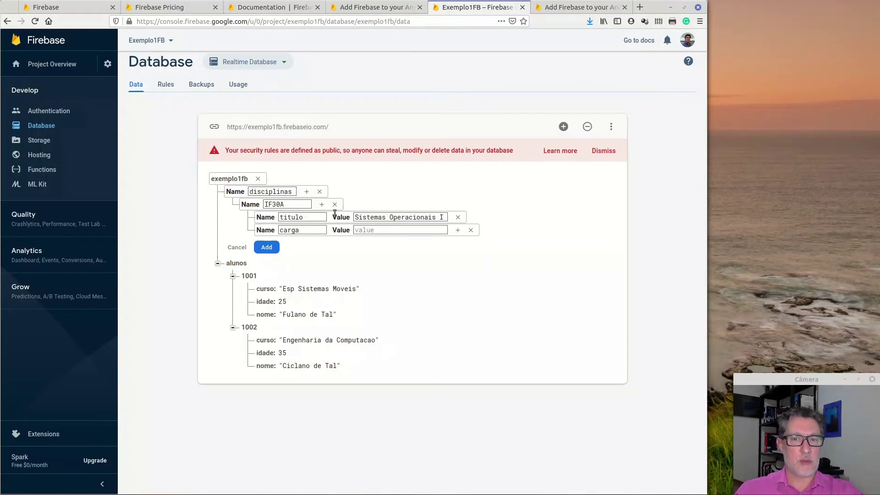
pyautogui.click(359, 229)
pyautogui.write('60')
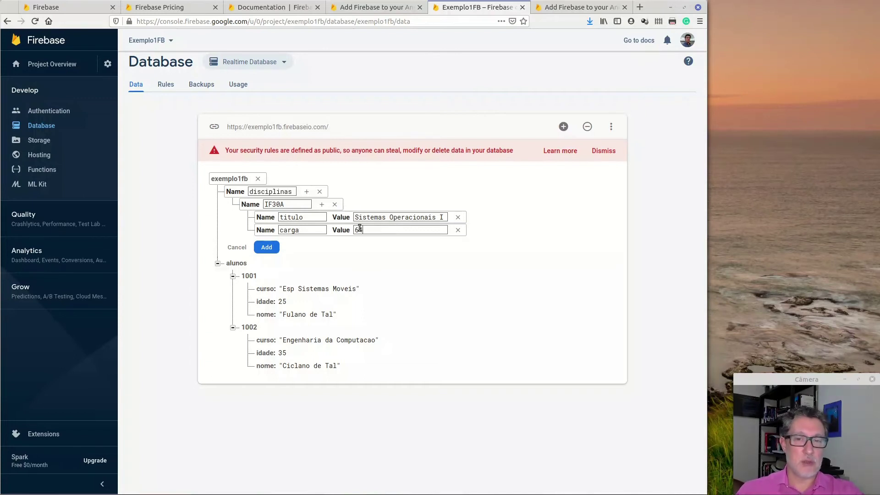
pyautogui.click(269, 249)
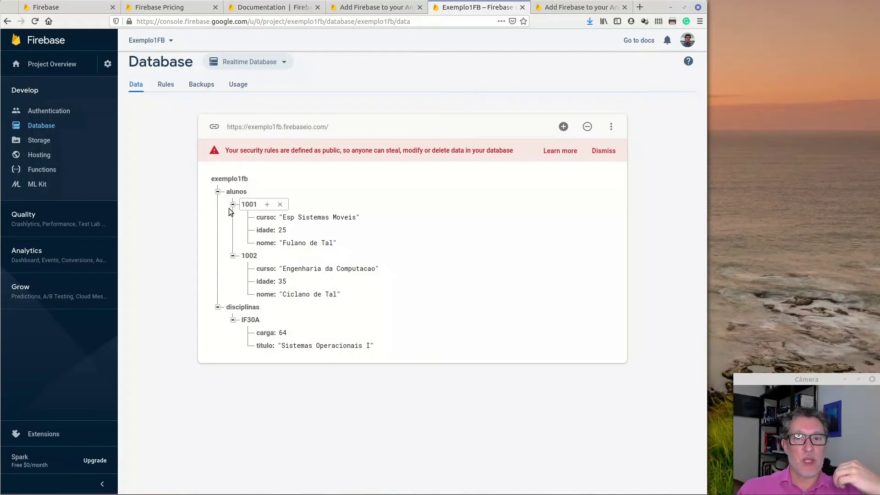
# Collapse the alunos and disciplinas branches, and expand alunos again to view its records.
pyautogui.click(218, 192)
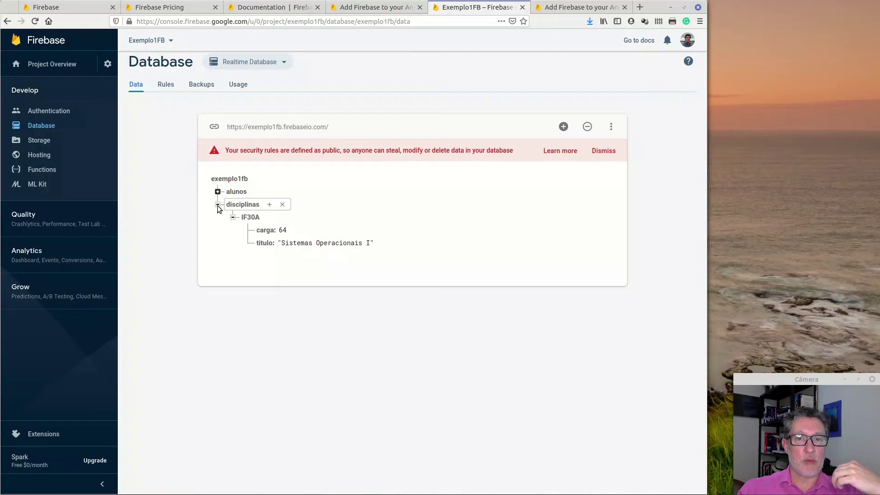
pyautogui.click(218, 204)
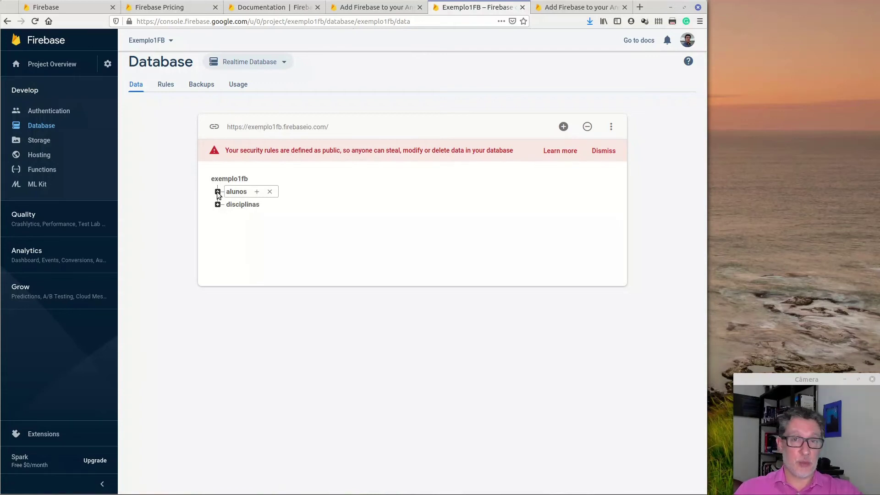
pyautogui.click(218, 192)
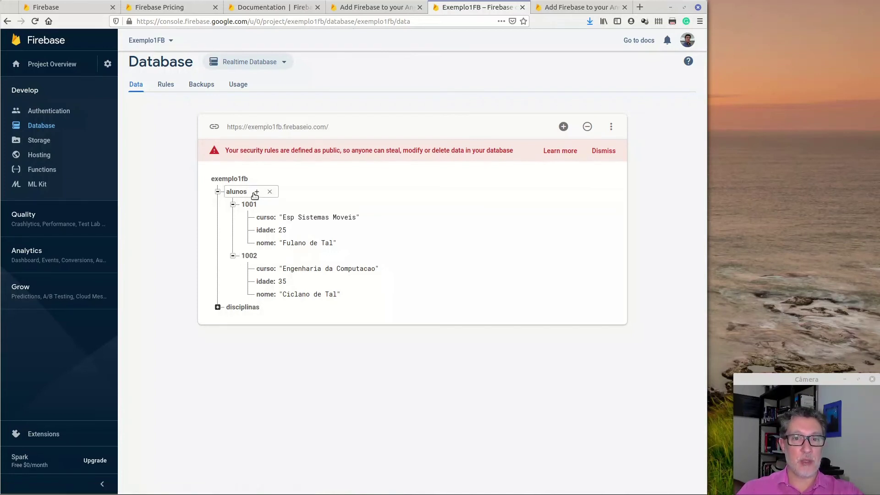
# Start a new child record named AAAB under alunos.
pyautogui.click(256, 191)
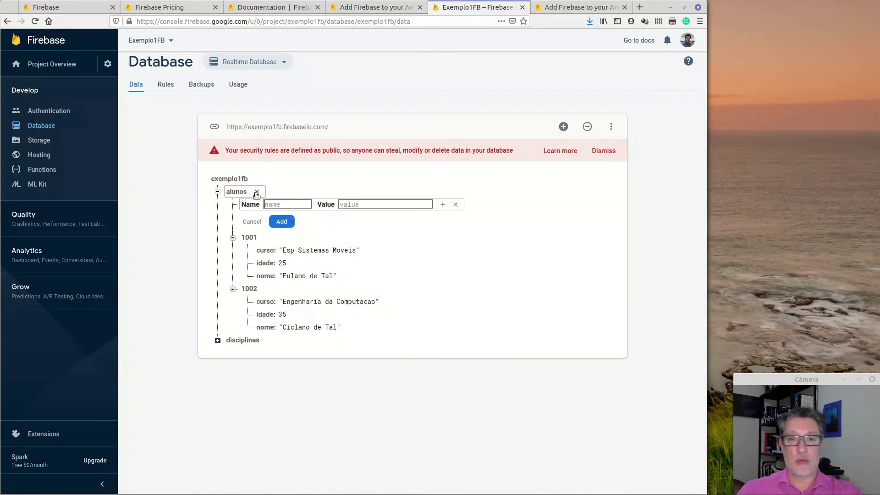
pyautogui.write('100')
pyautogui.press('BackSpace')
pyautogui.press('BackSpace')
pyautogui.press('BackSpace')
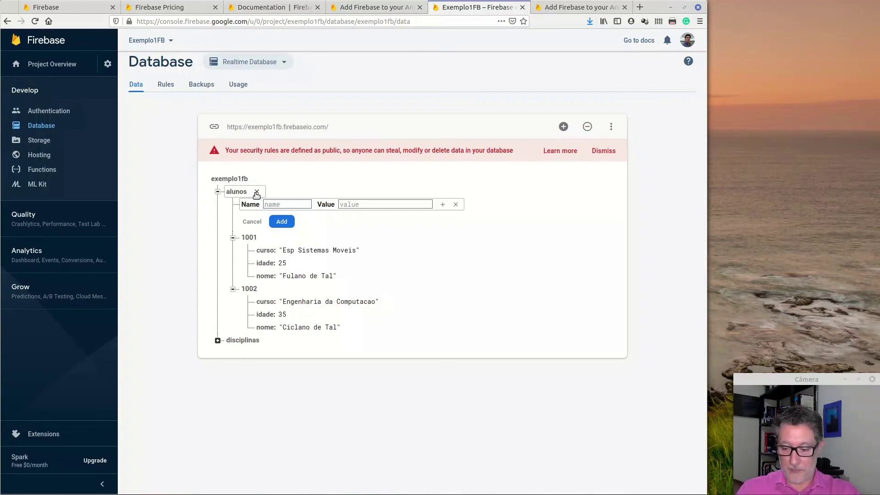
pyautogui.write('AAAB')
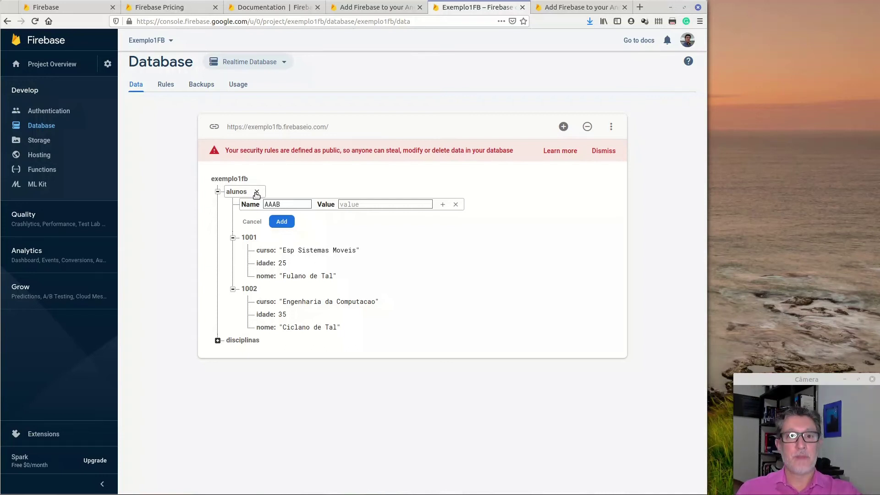
# Nest a comochama field with the value "Outro Aluno" inside the AAAB record.
pyautogui.click(442, 204)
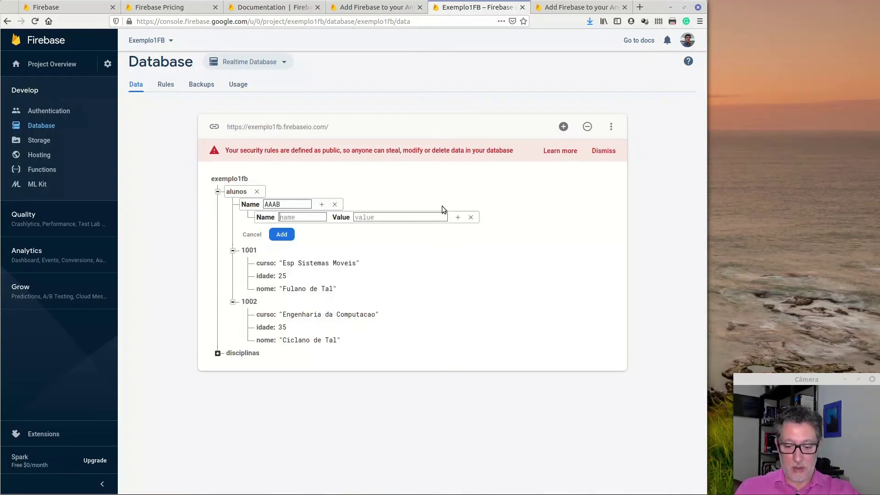
pyautogui.write('como')
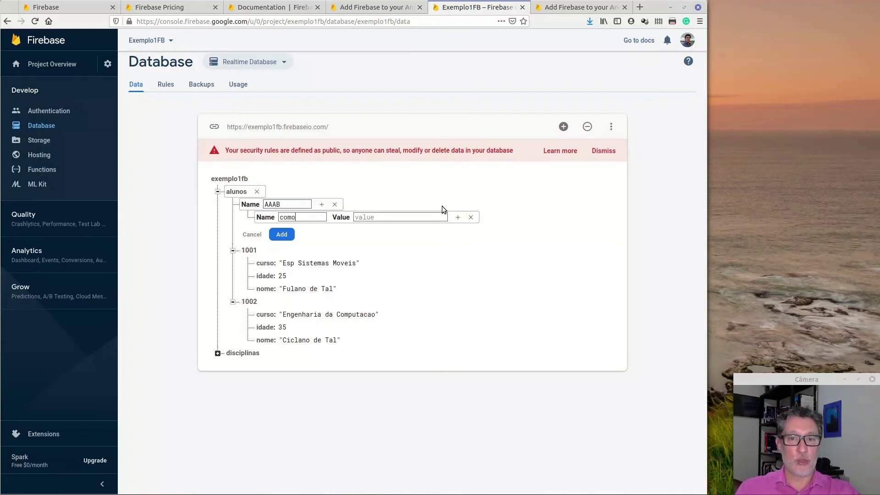
pyautogui.write('chama')
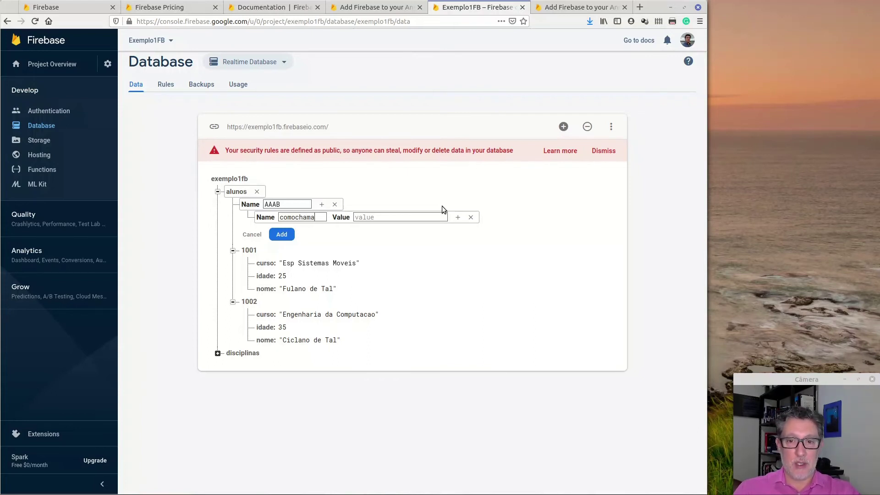
pyautogui.click(428, 218)
pyautogui.write('0utro alu')
pyautogui.press('BackSpace')
pyautogui.press('BackSpace')
pyautogui.press('BackSpace')
pyautogui.write('Aluno')
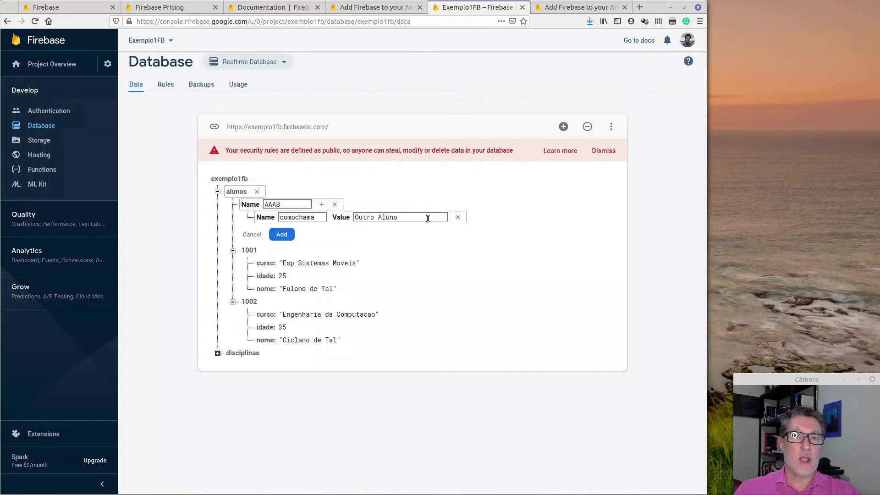
# Include a cidade field with the value "Curitiba" in the AAAB record and save the record to the database.
pyautogui.click(322, 204)
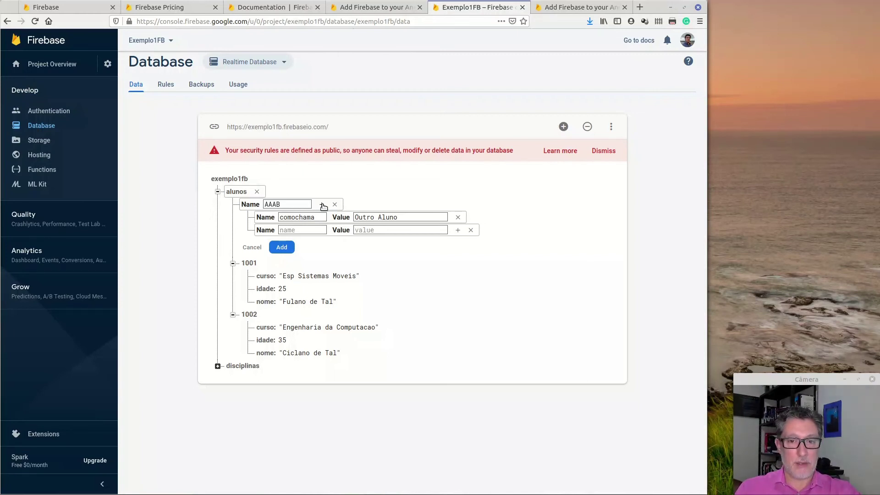
pyautogui.write('cidade')
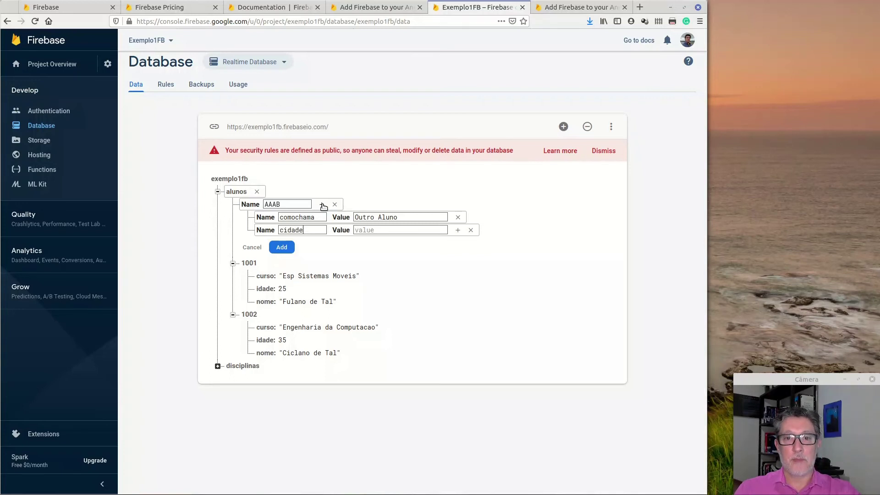
pyautogui.click(359, 230)
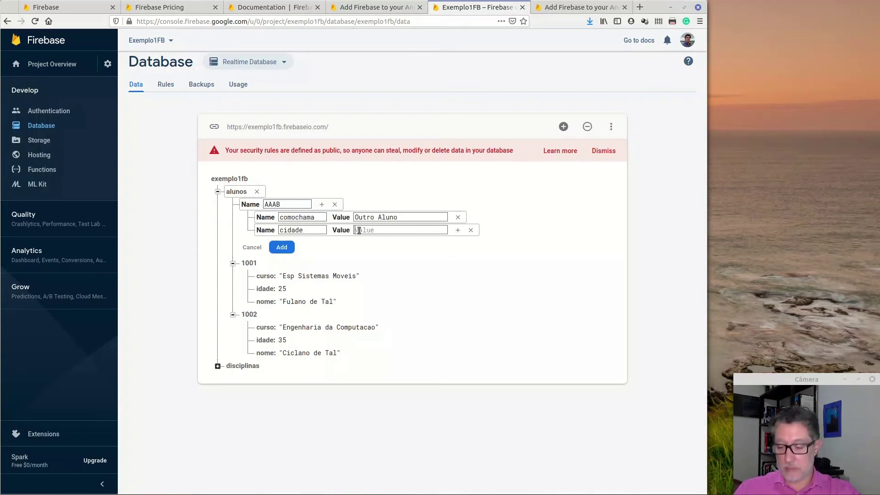
pyautogui.write('Curitiba')
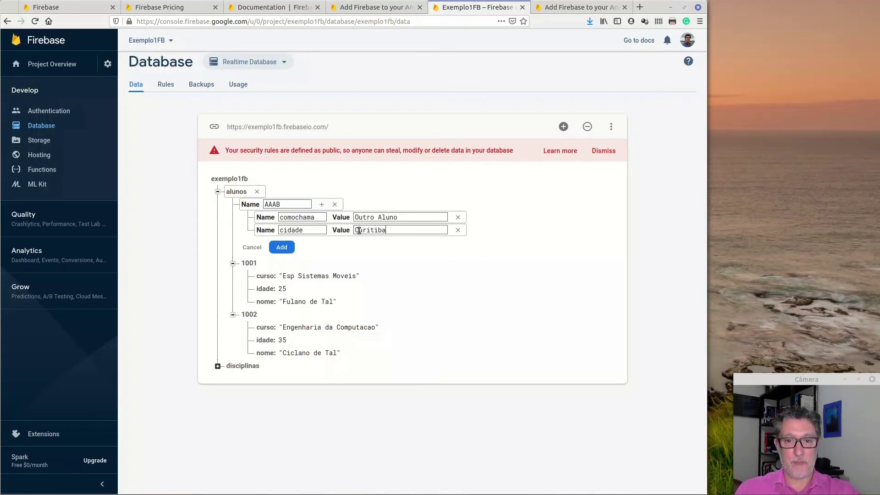
pyautogui.click(280, 249)
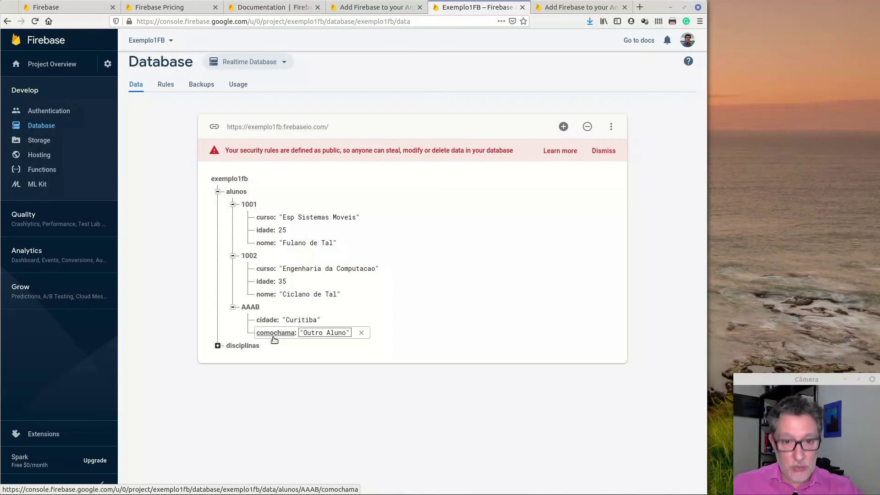
pyautogui.moveTo(241, 198)
pyautogui.moveTo(274, 338)
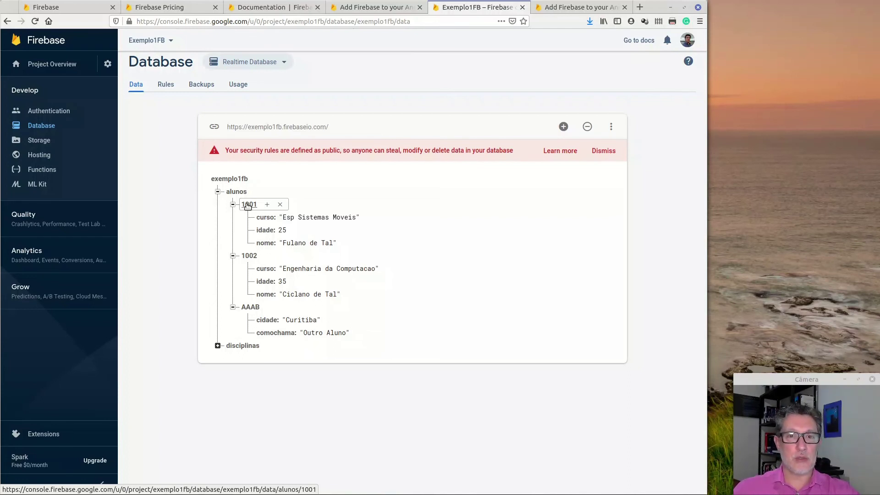
pyautogui.moveTo(255, 323)
pyautogui.moveTo(251, 350)
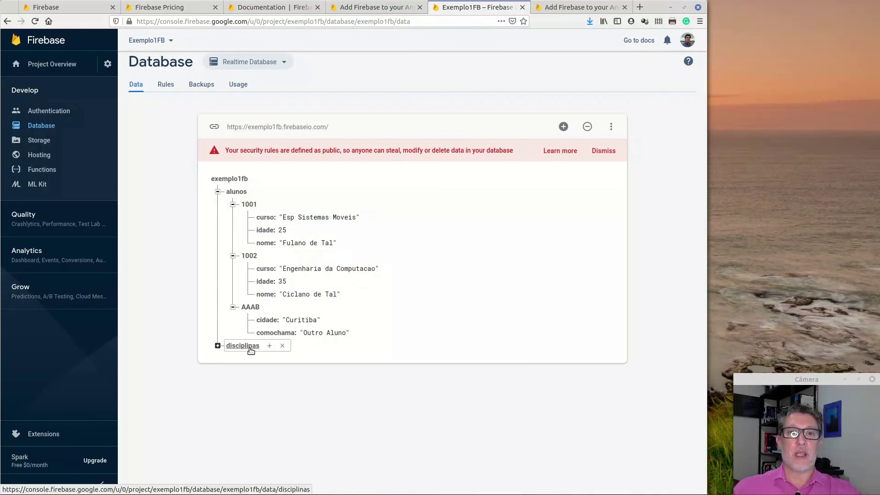
pyautogui.moveTo(281, 316)
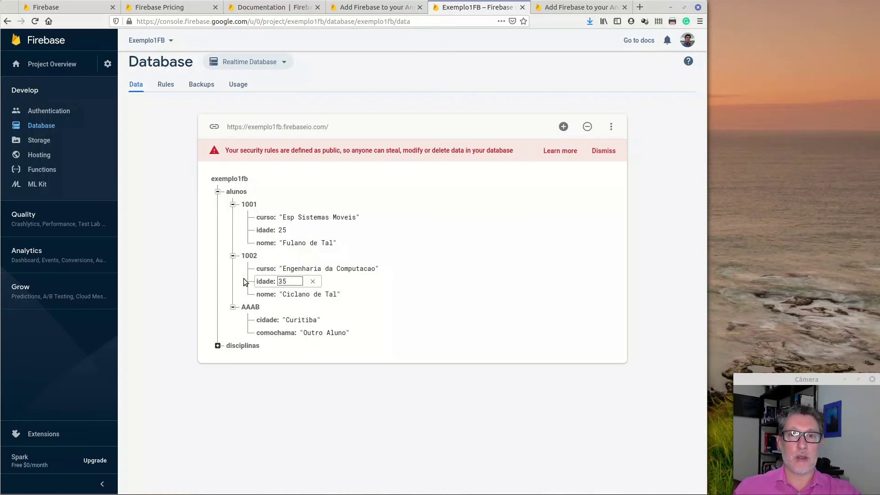
pyautogui.press('Return')
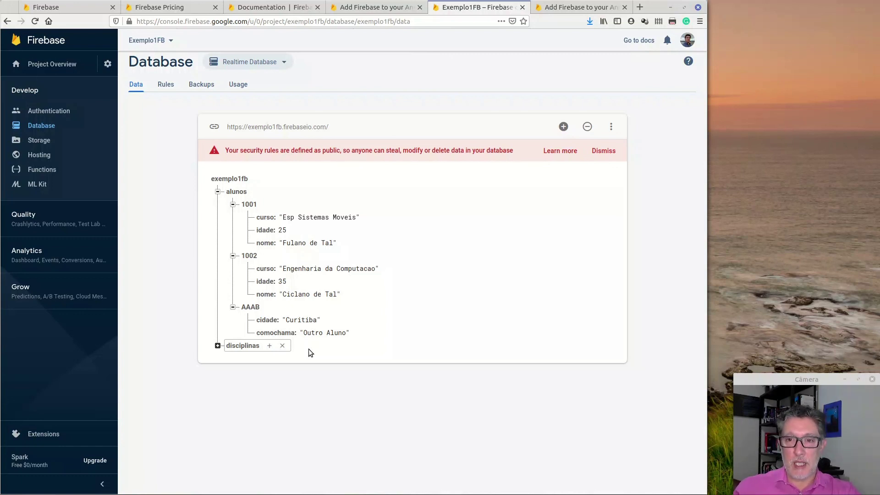
# Expand the whole database tree to view every record, and collapse it back to the top-level nodes.
pyautogui.click(564, 127)
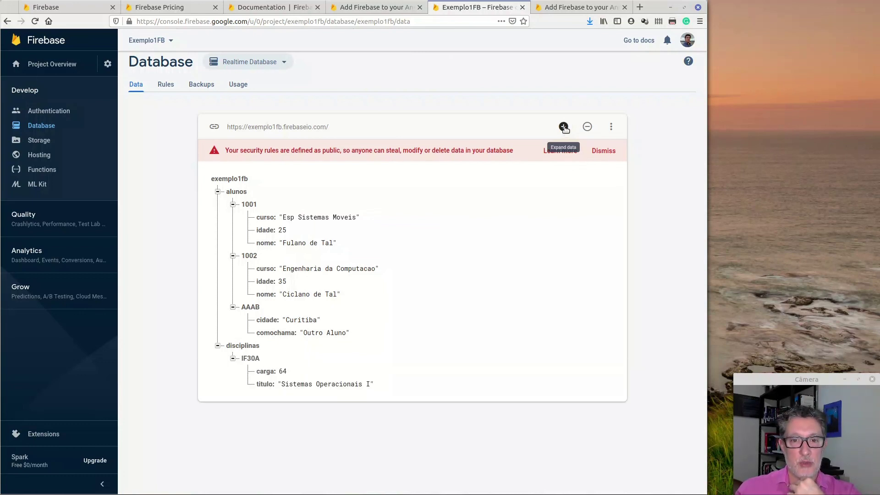
pyautogui.click(588, 126)
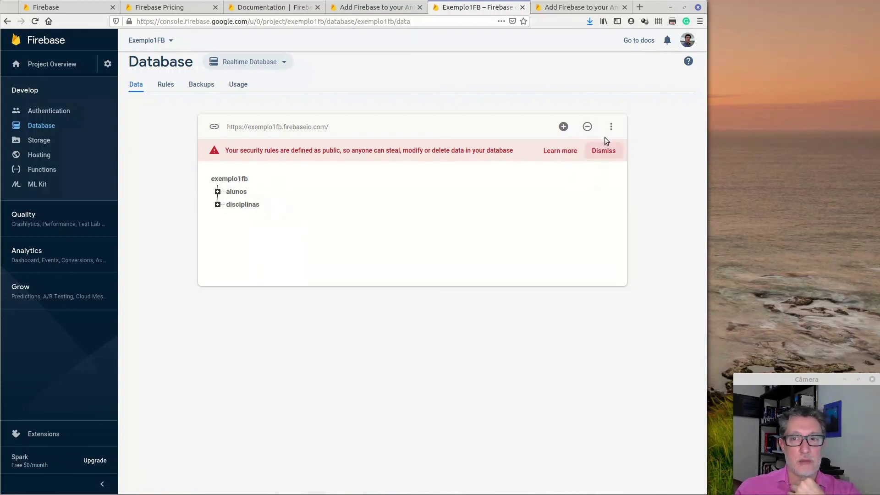
# Export the database as JSON, open exemplo1fb-export.json in the default text editor to review its structure, and return to the database console.
pyautogui.click(612, 127)
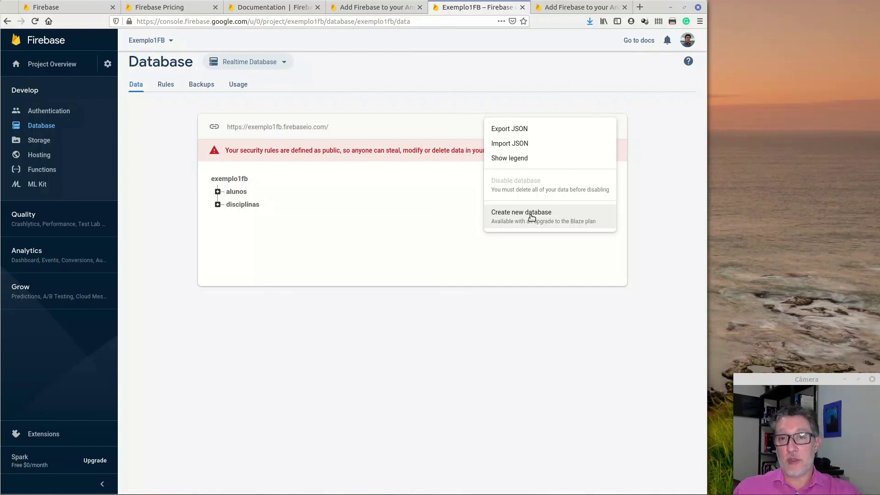
pyautogui.click(508, 128)
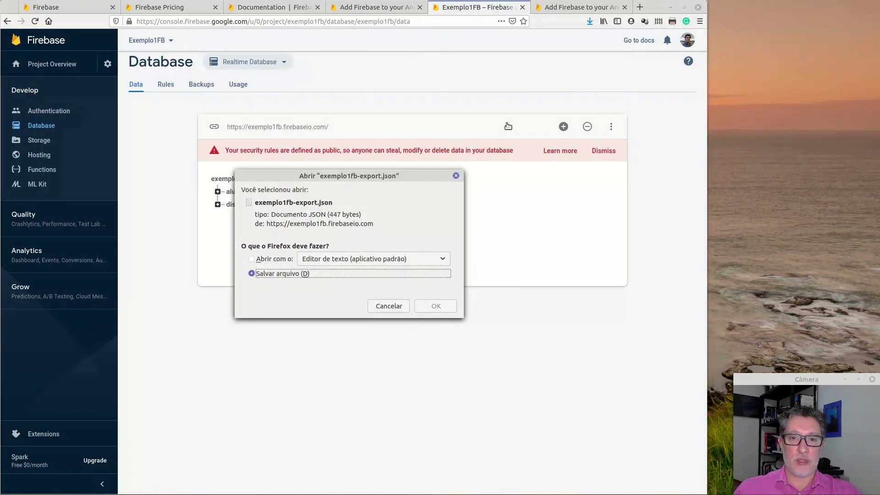
pyautogui.click(258, 259)
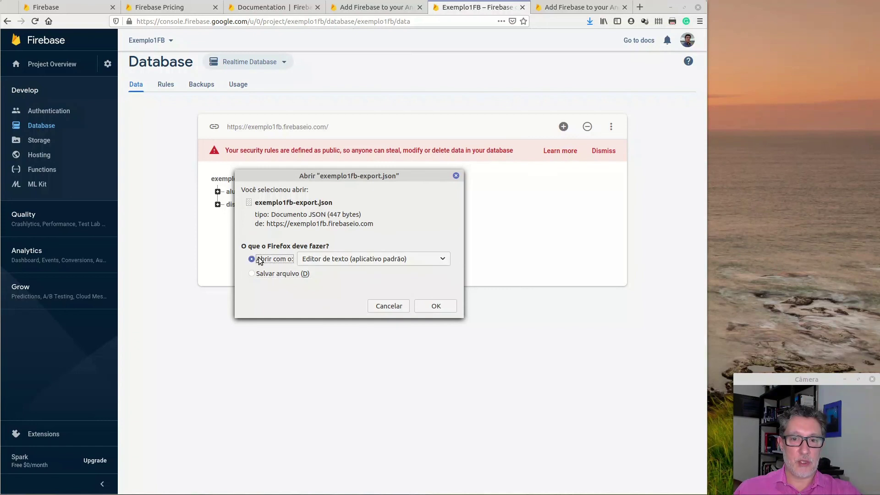
pyautogui.click(436, 306)
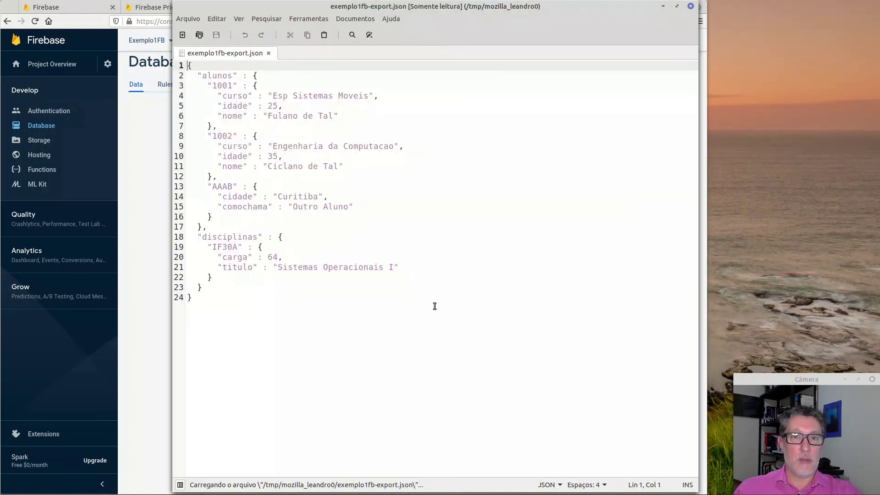
pyautogui.click(269, 76)
pyautogui.click(269, 85)
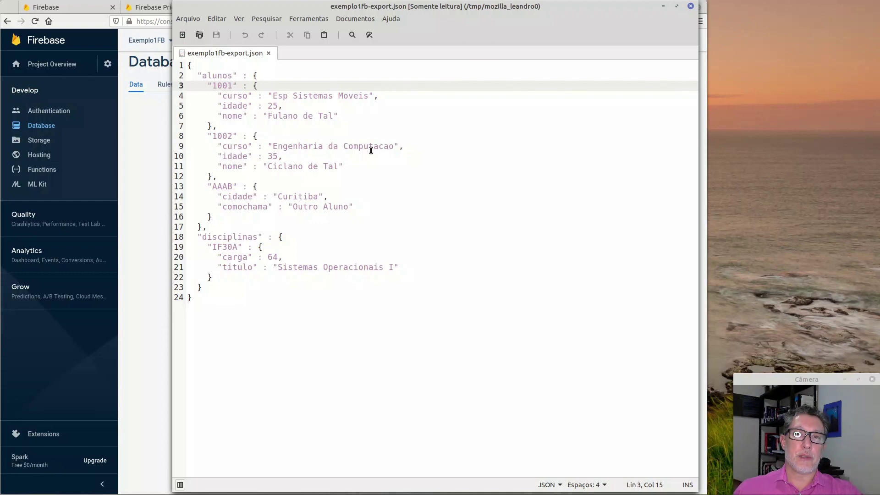
pyautogui.click(127, 262)
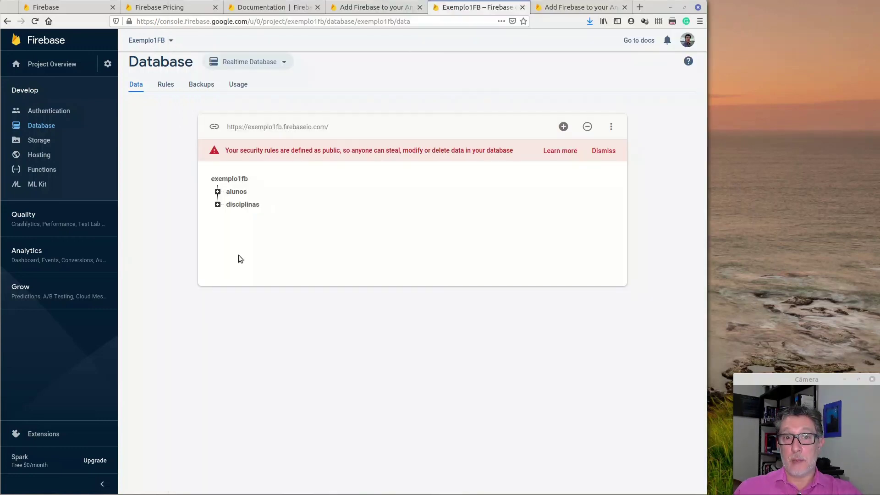
pyautogui.click(612, 128)
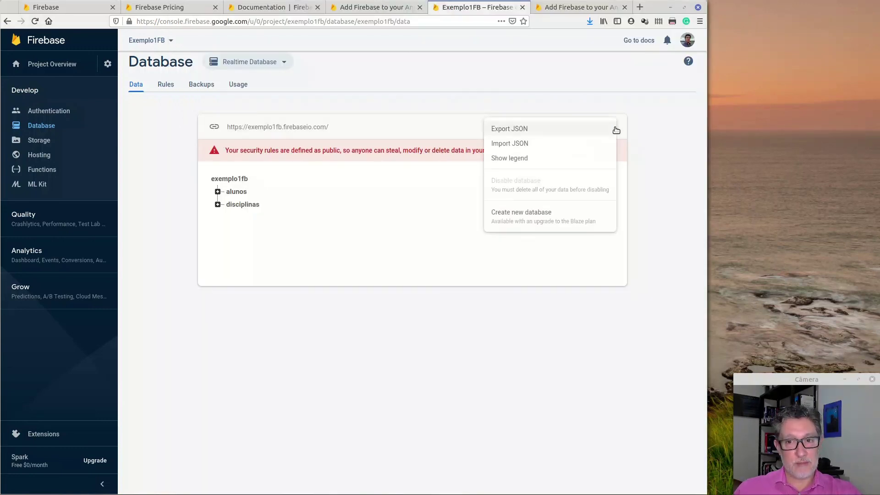
pyautogui.click(431, 379)
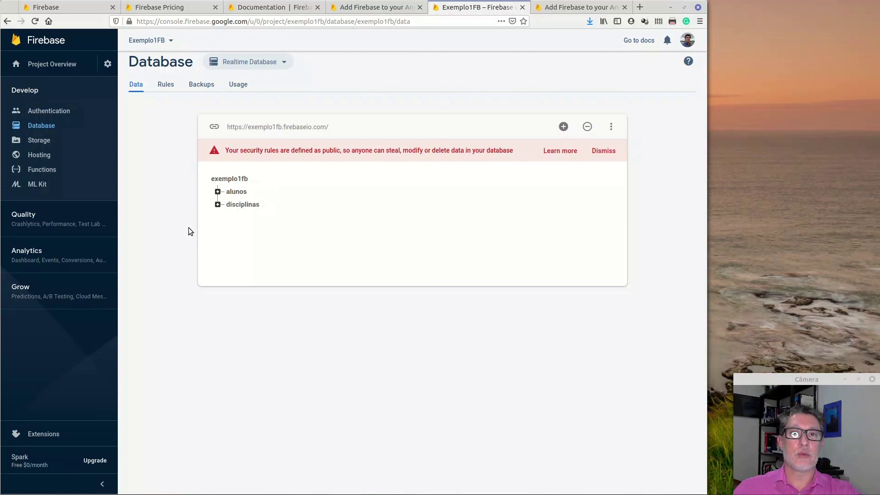
# Delete the disciplinas node with all its nested data from the database.
pyautogui.moveTo(238, 208)
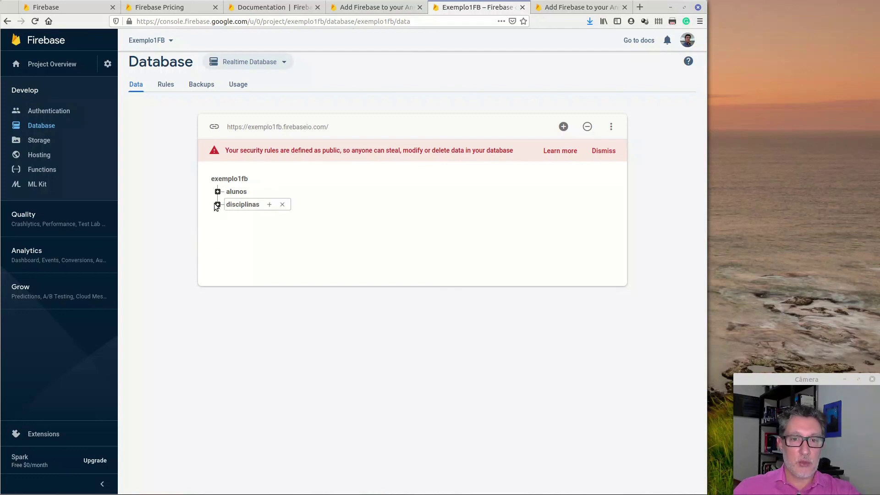
pyautogui.click(283, 206)
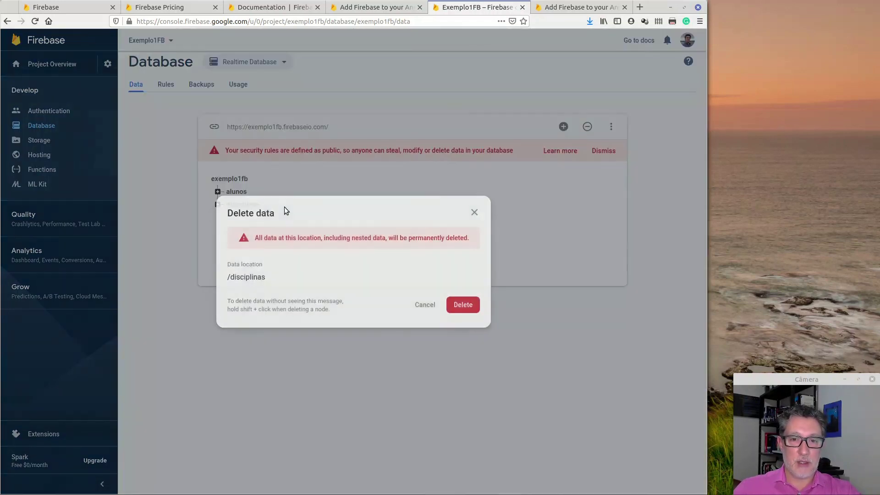
pyautogui.click(463, 304)
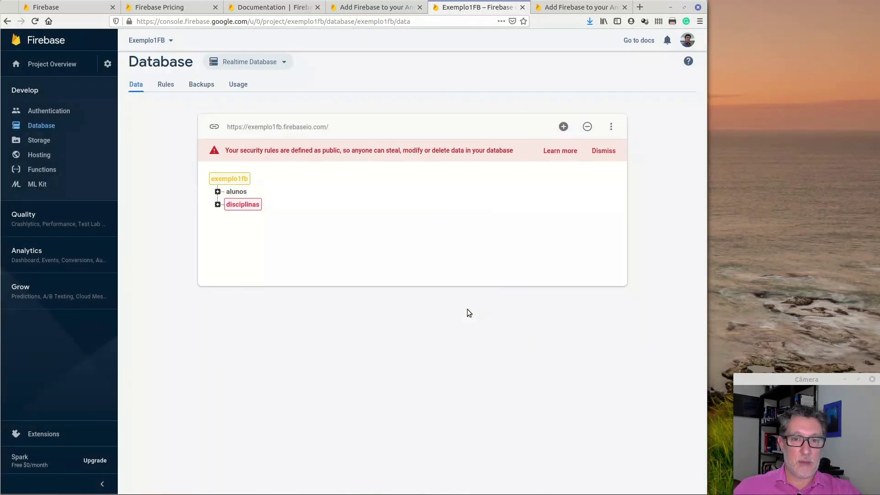
# Expand the alunos node and delete it together with all its student records.
pyautogui.click(218, 191)
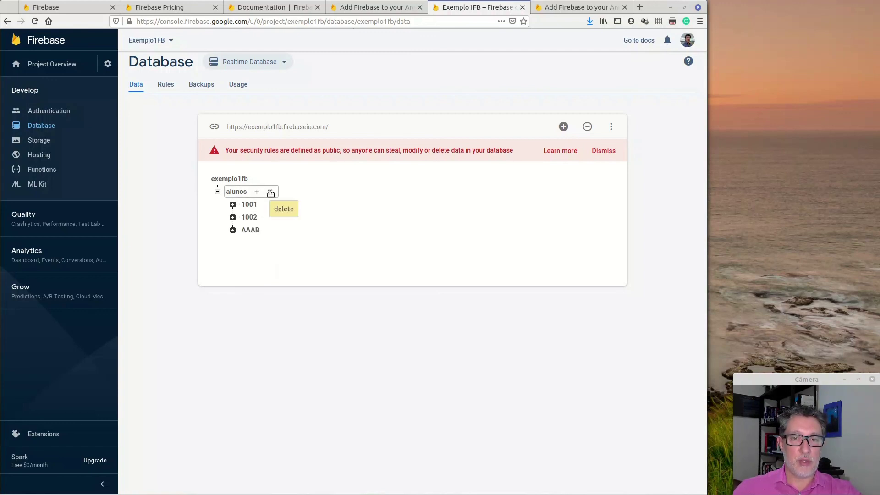
pyautogui.click(271, 192)
pyautogui.click(462, 305)
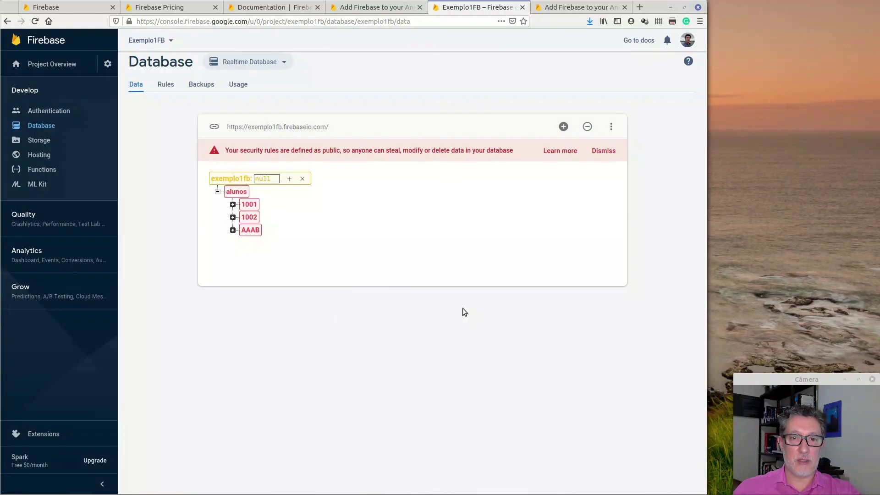